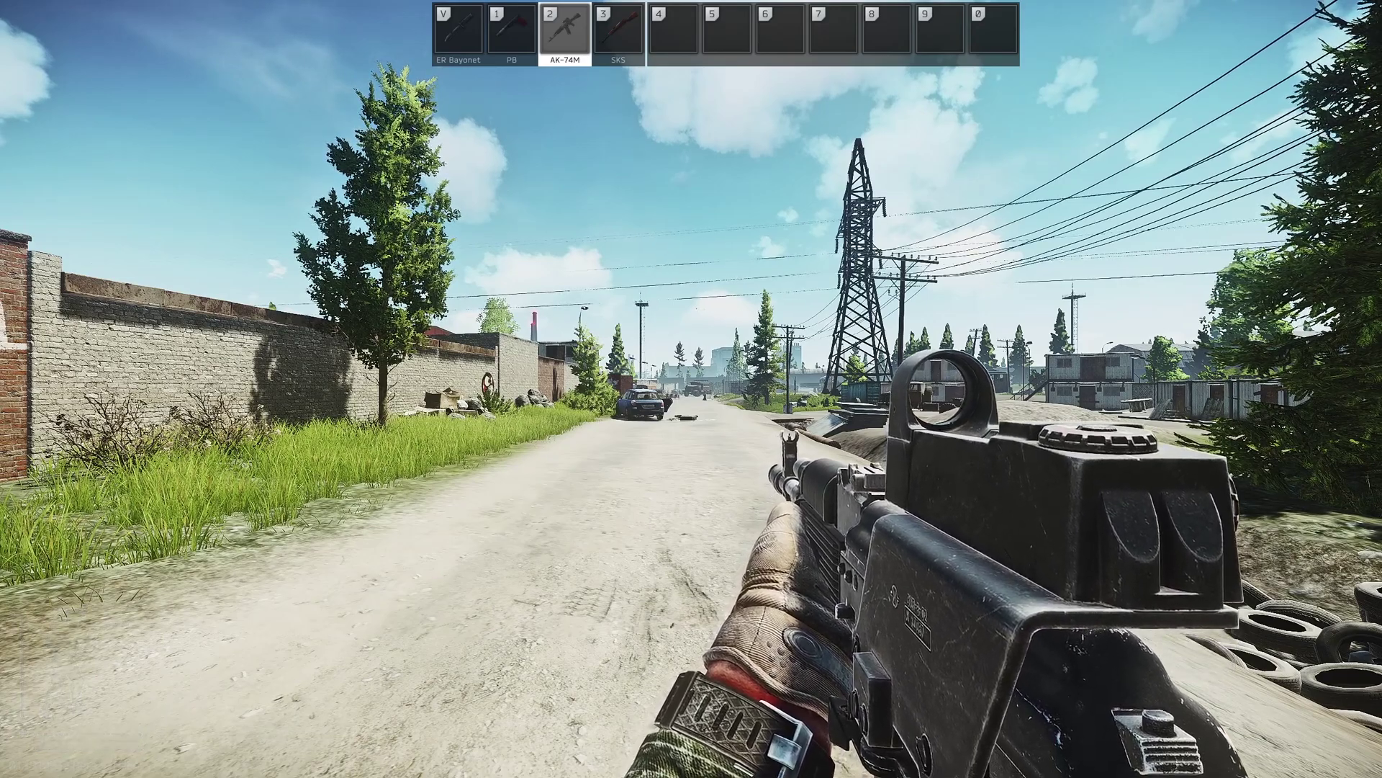
Pause the raid and open the game's graphics settings.
{"action": "key", "text": "Escape"}
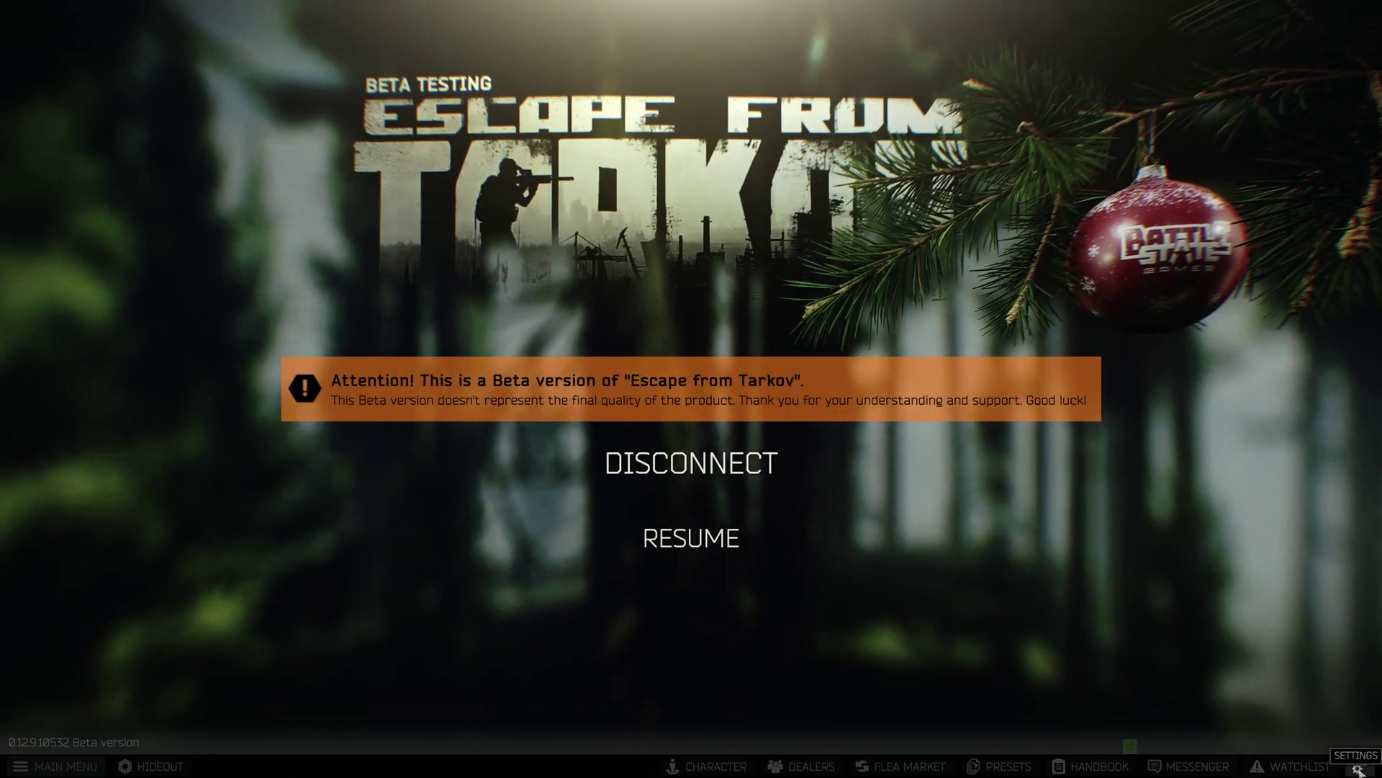
{"action": "left_click", "coordinate": [1358, 769]}
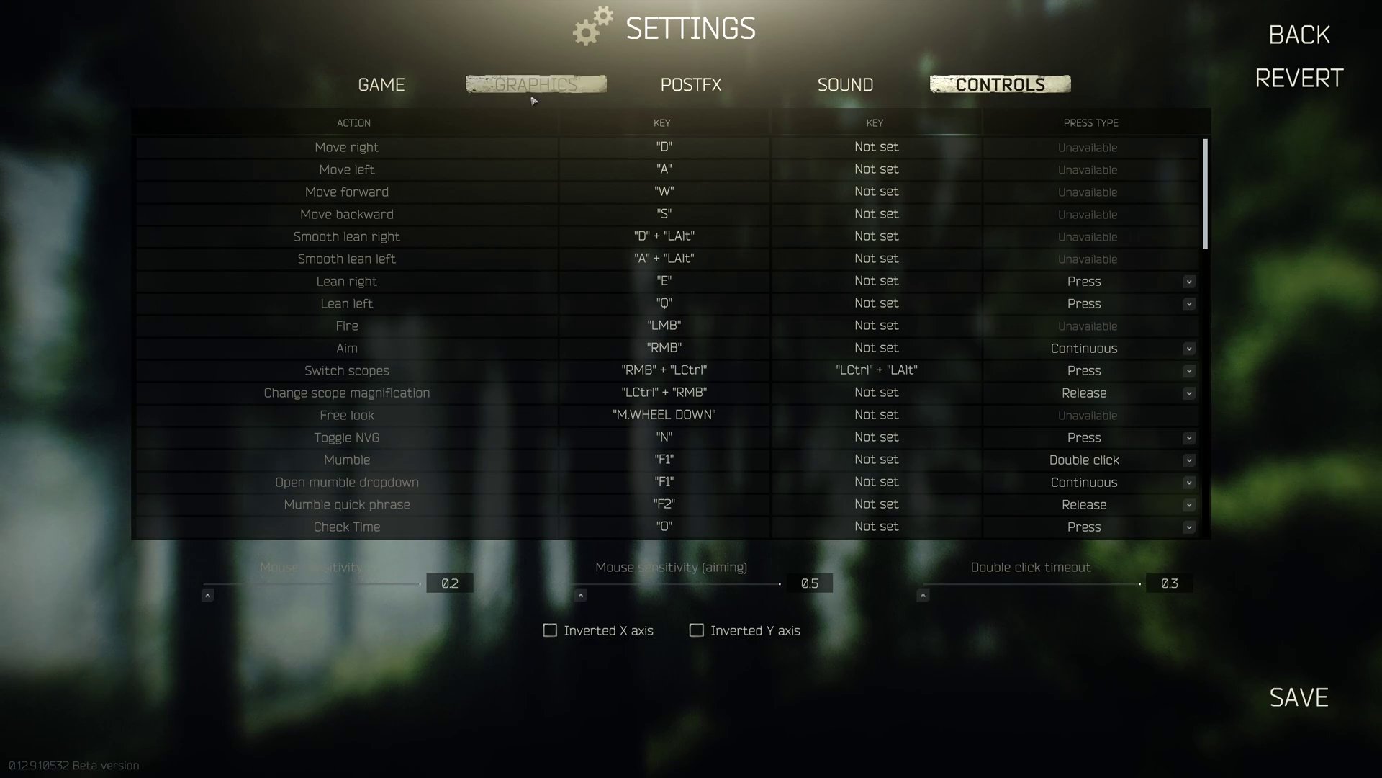
{"action": "left_click", "coordinate": [532, 92]}
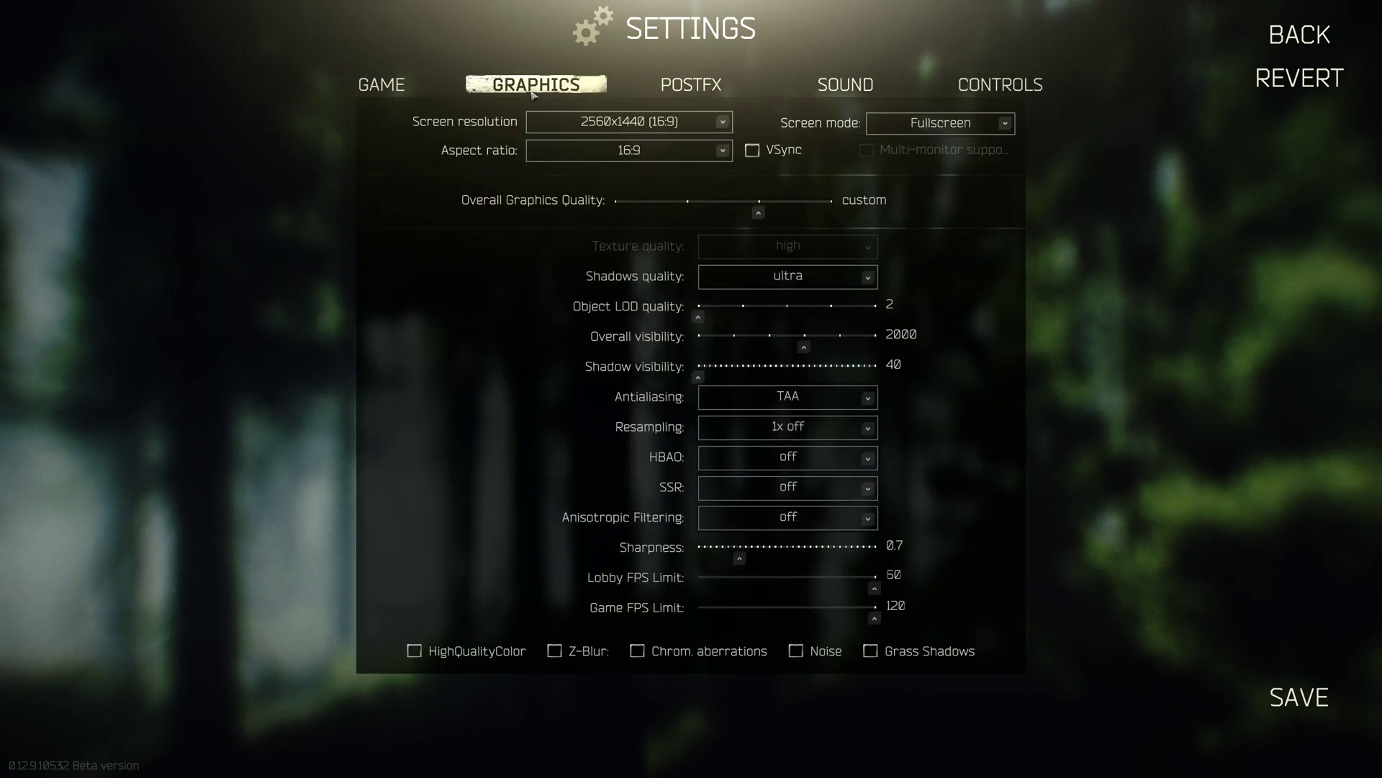
Examine the available options for screen resolution, screen mode and aspect ratio in the graphics settings.
{"action": "left_click", "coordinate": [643, 124]}
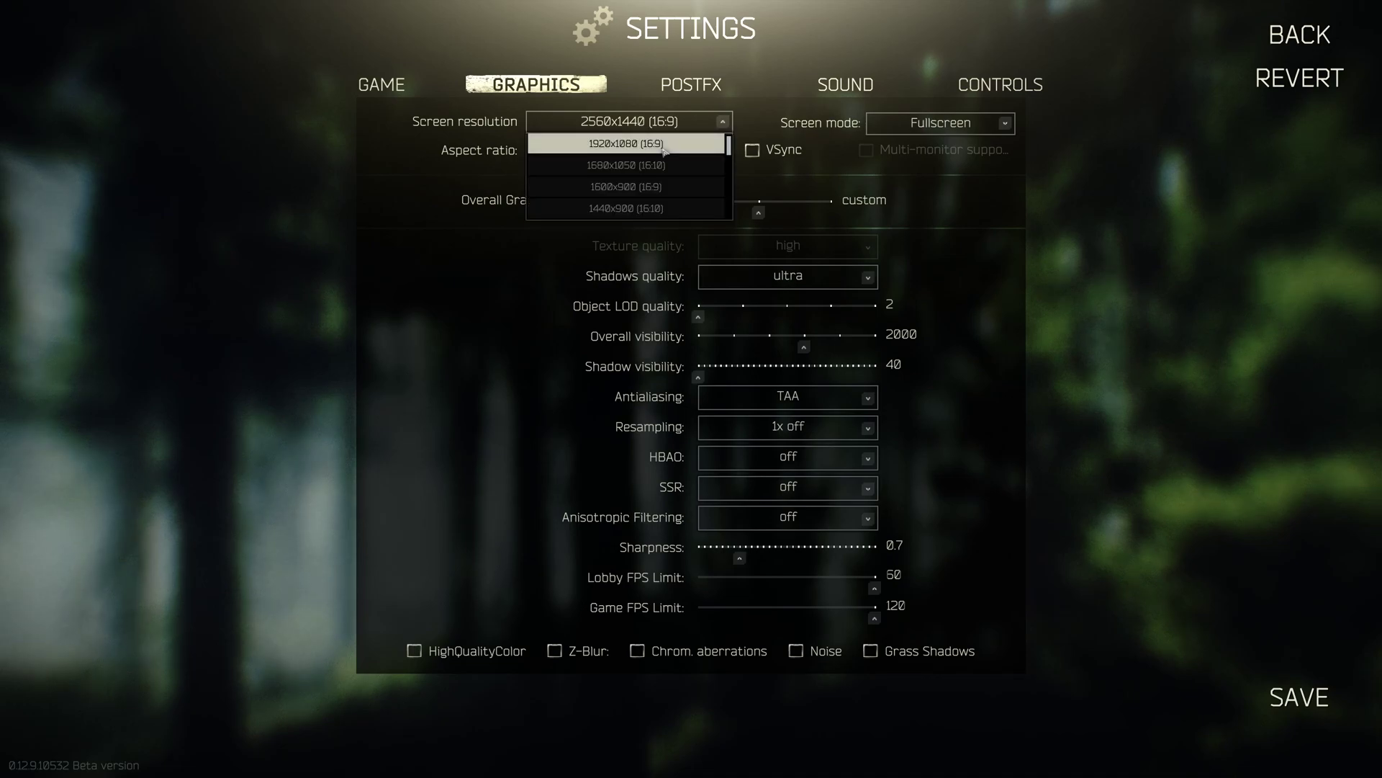
{"action": "left_click", "coordinate": [690, 136]}
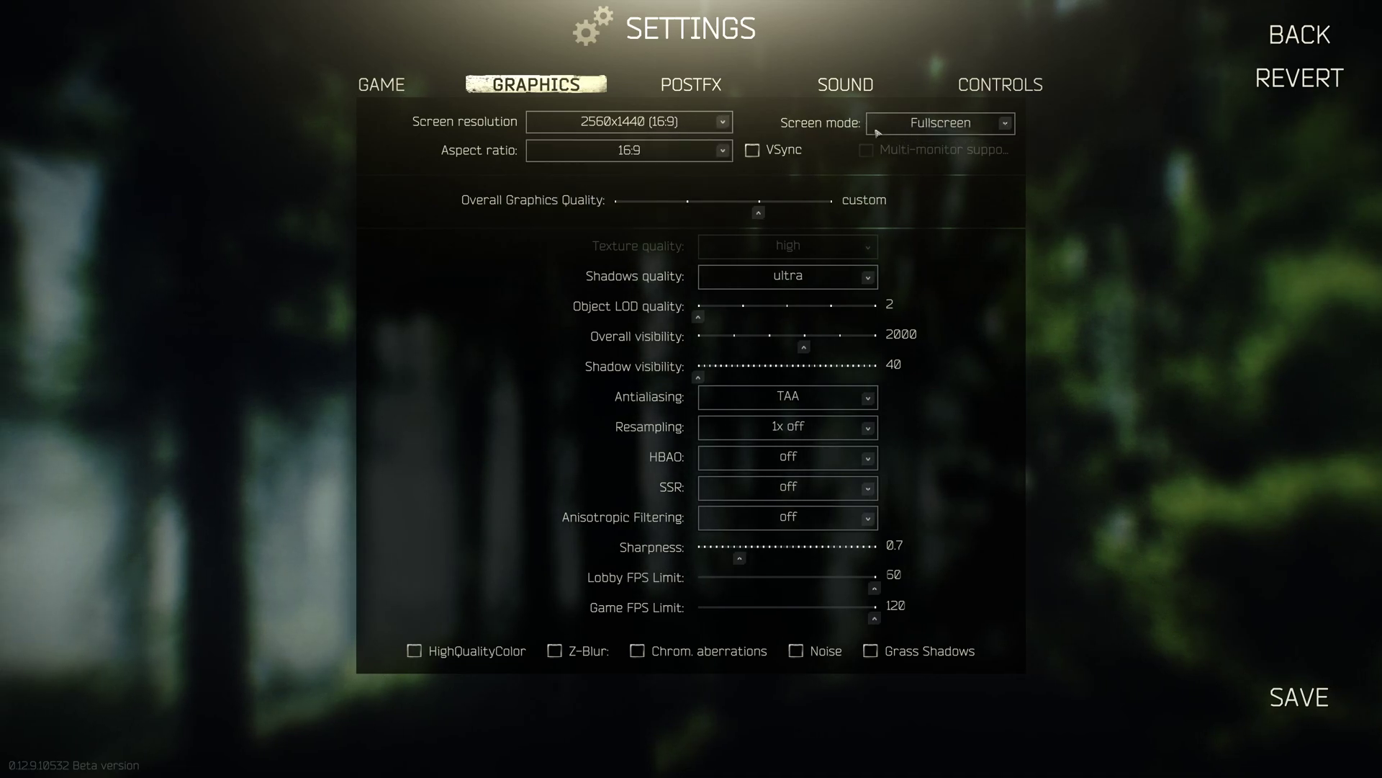
{"action": "left_click", "coordinate": [940, 126]}
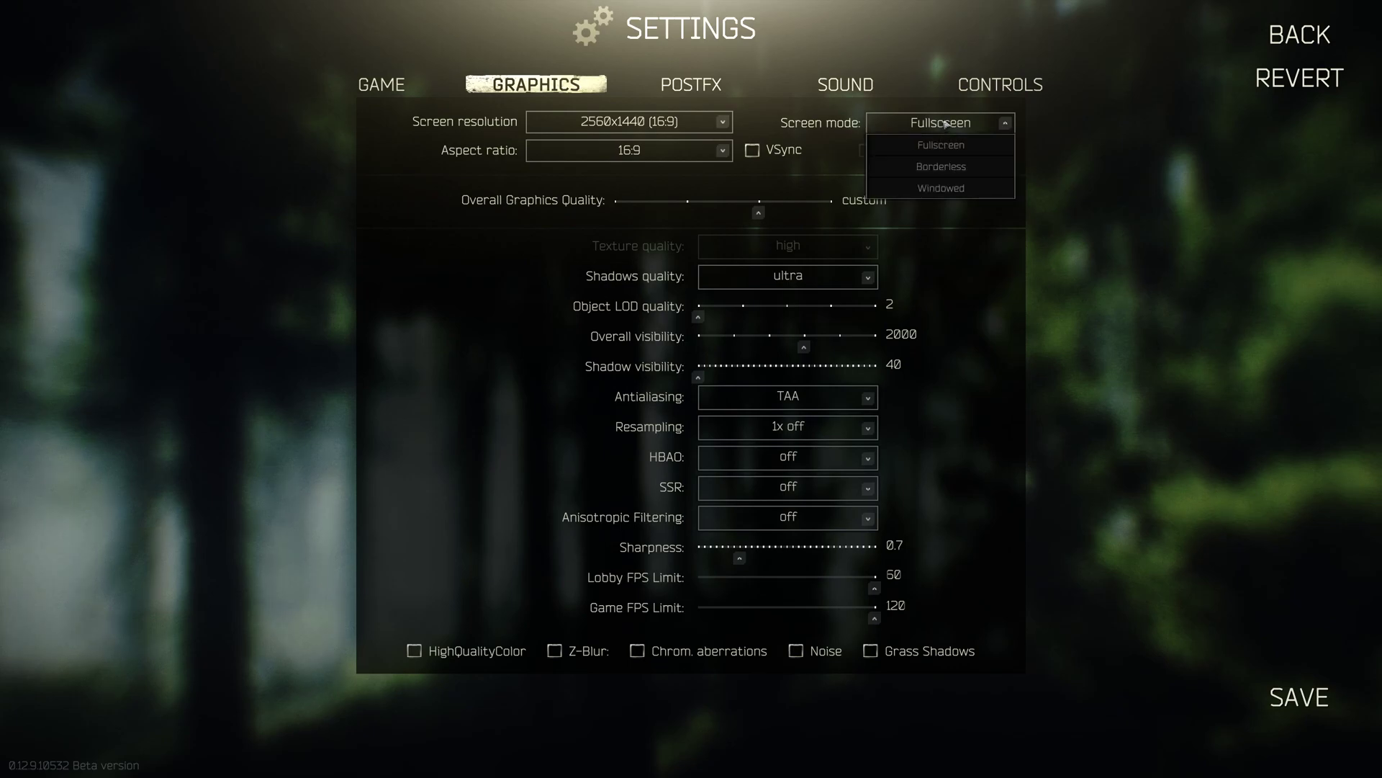
{"action": "left_click", "coordinate": [945, 125]}
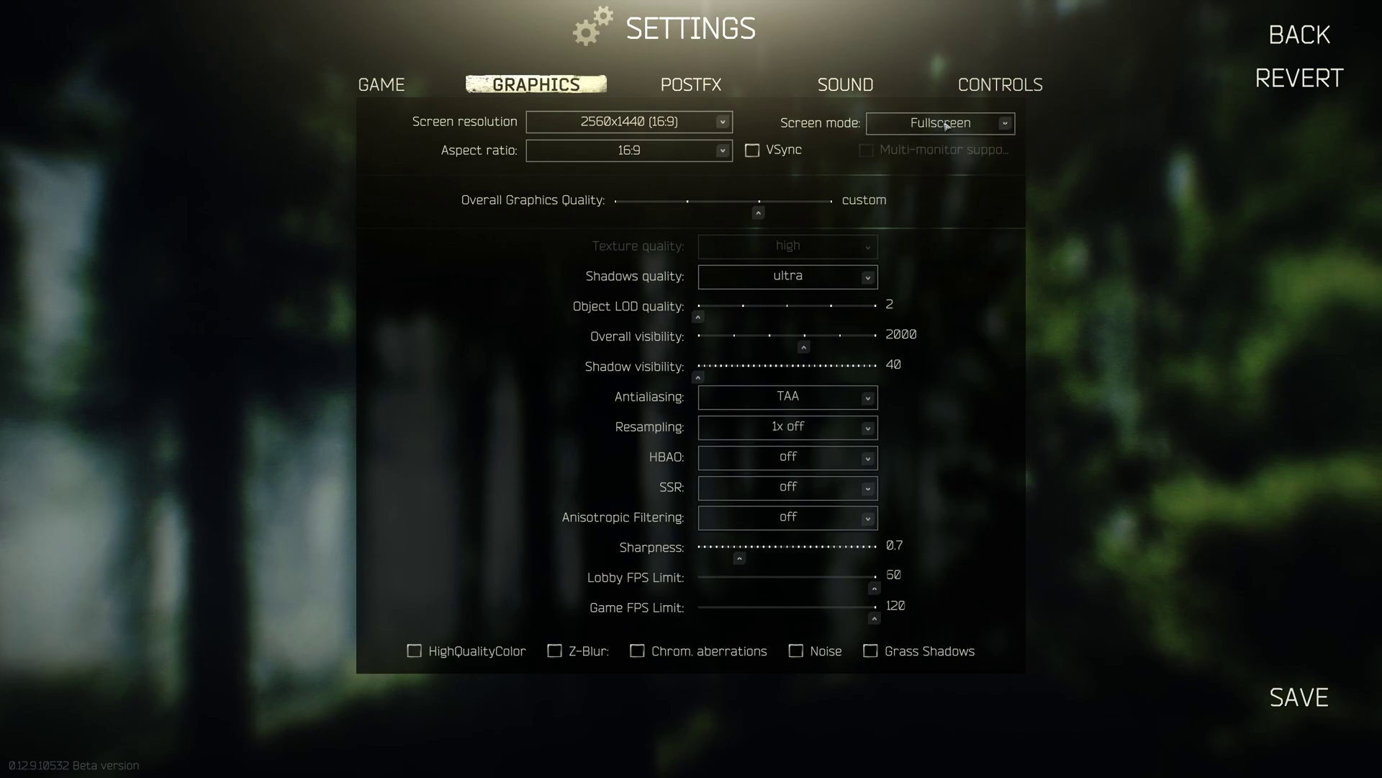
{"action": "left_click", "coordinate": [586, 153]}
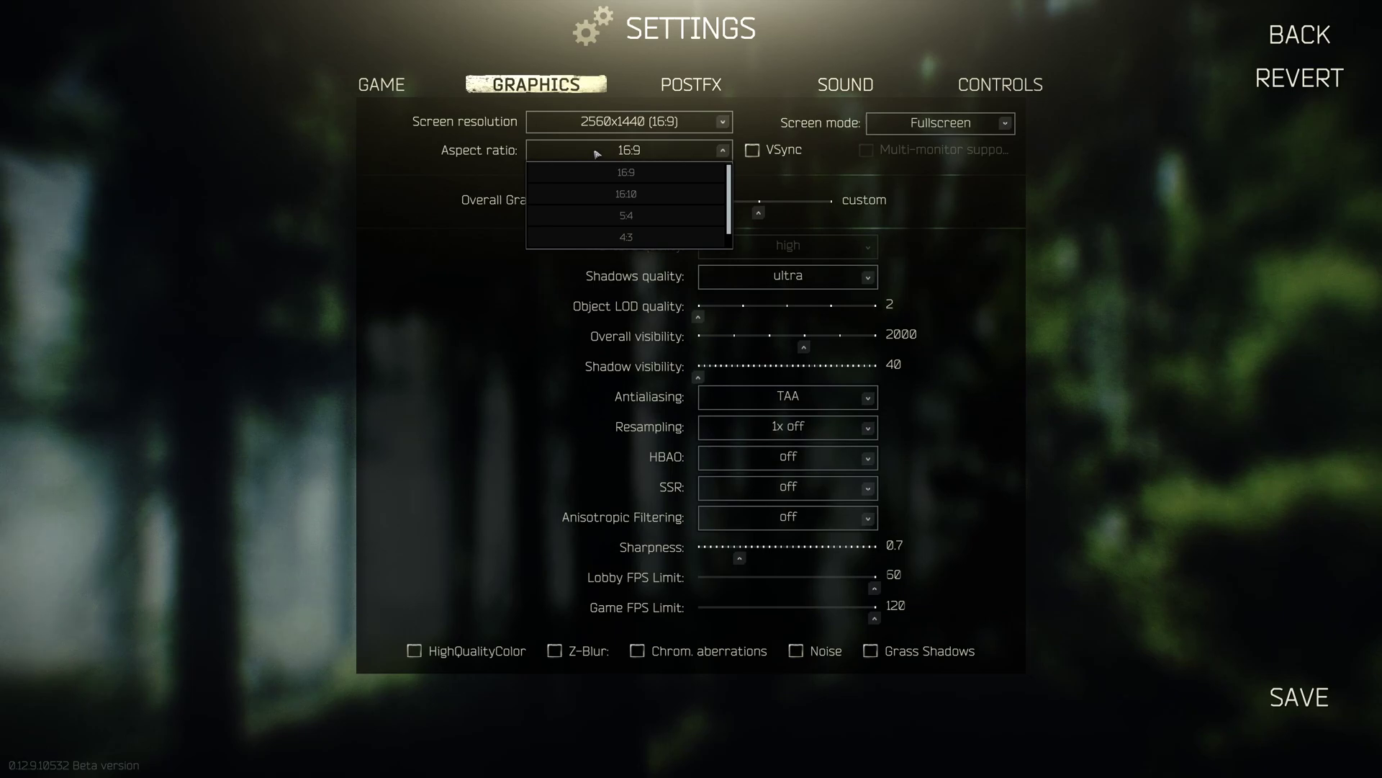
{"action": "left_click", "coordinate": [597, 153]}
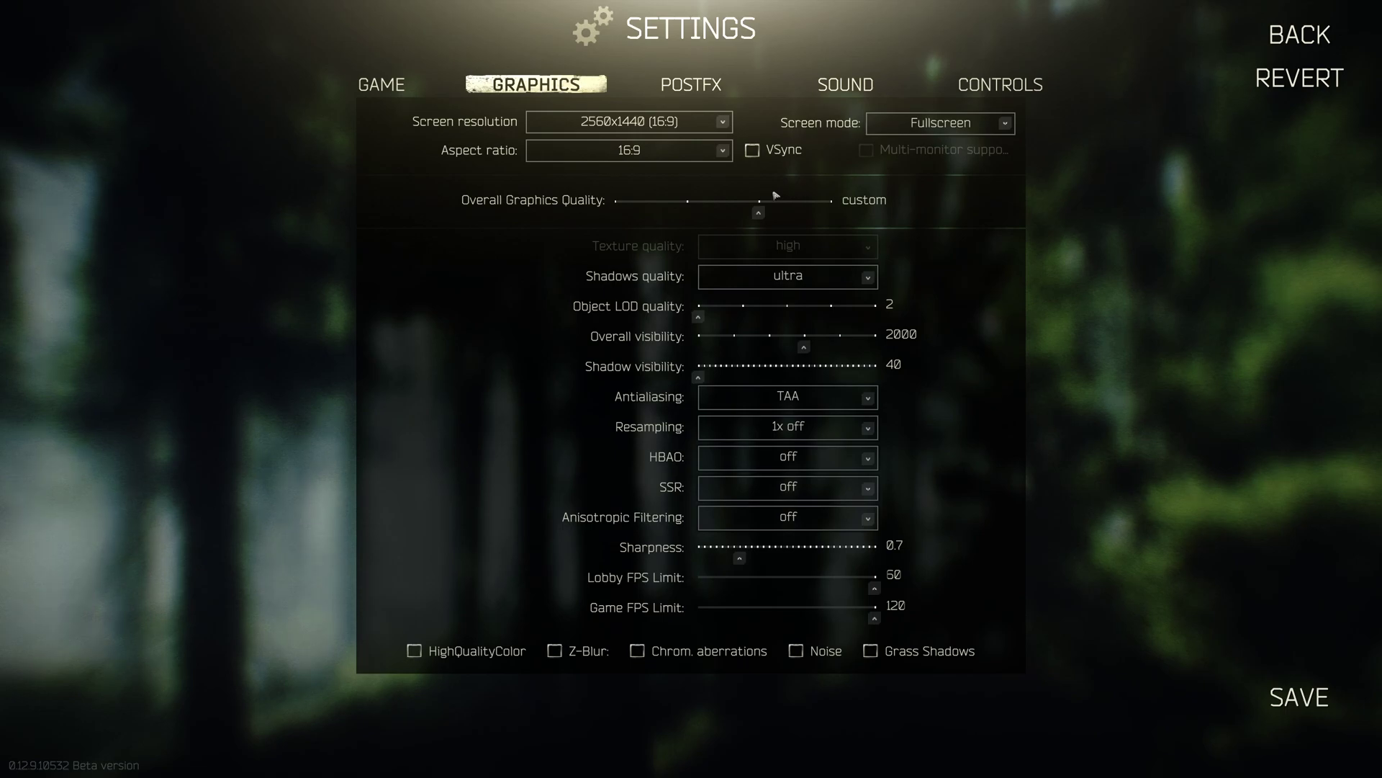
Examine the available shadows quality levels in the graphics settings.
{"action": "mouse_move", "coordinate": [618, 255]}
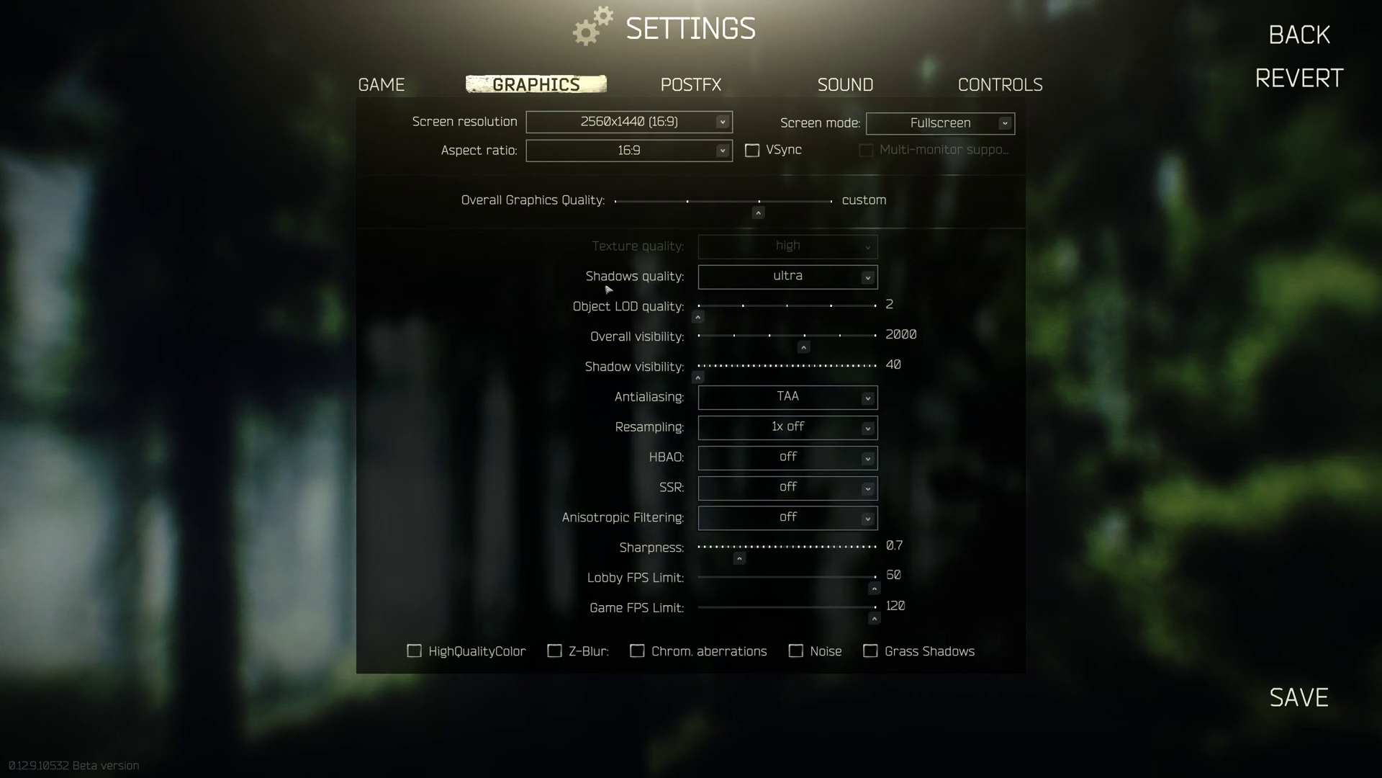
{"action": "left_click", "coordinate": [773, 275]}
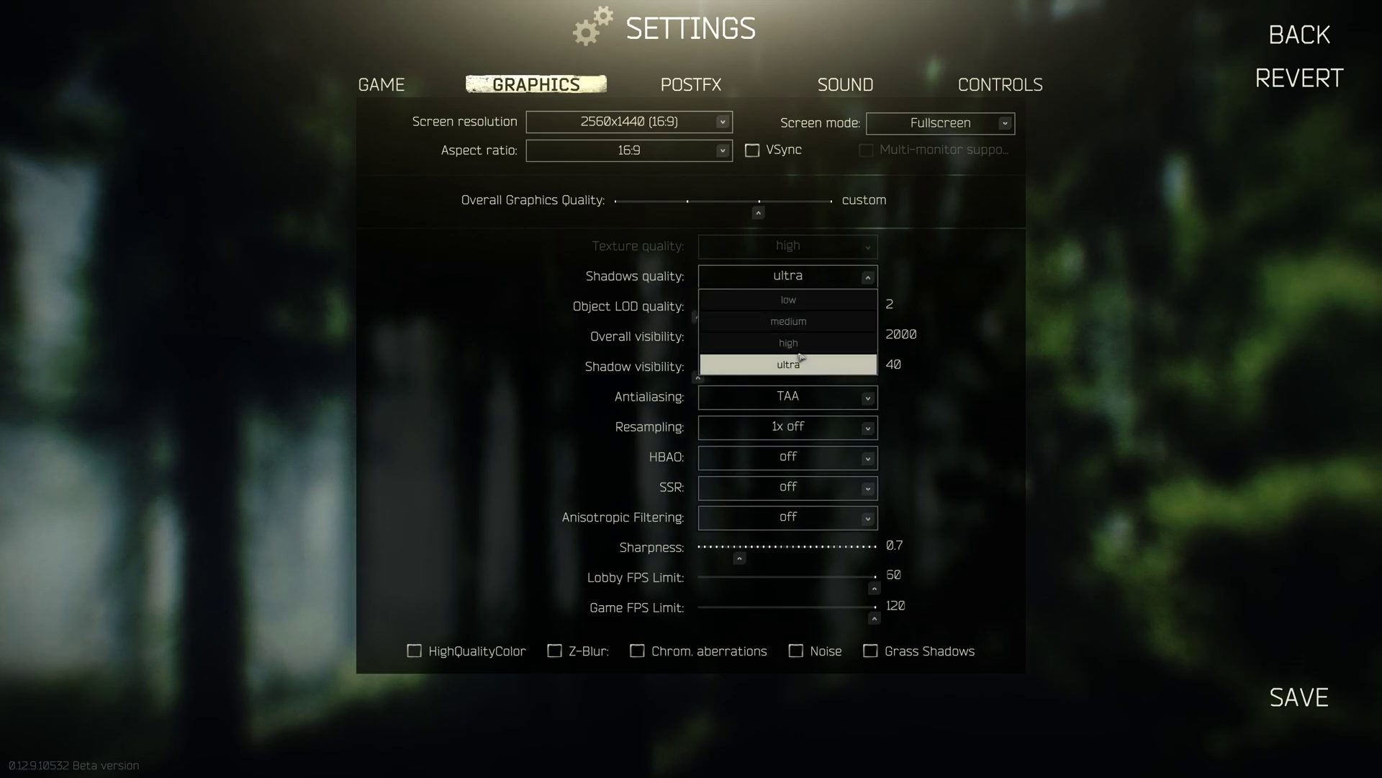
{"action": "left_click", "coordinate": [826, 286]}
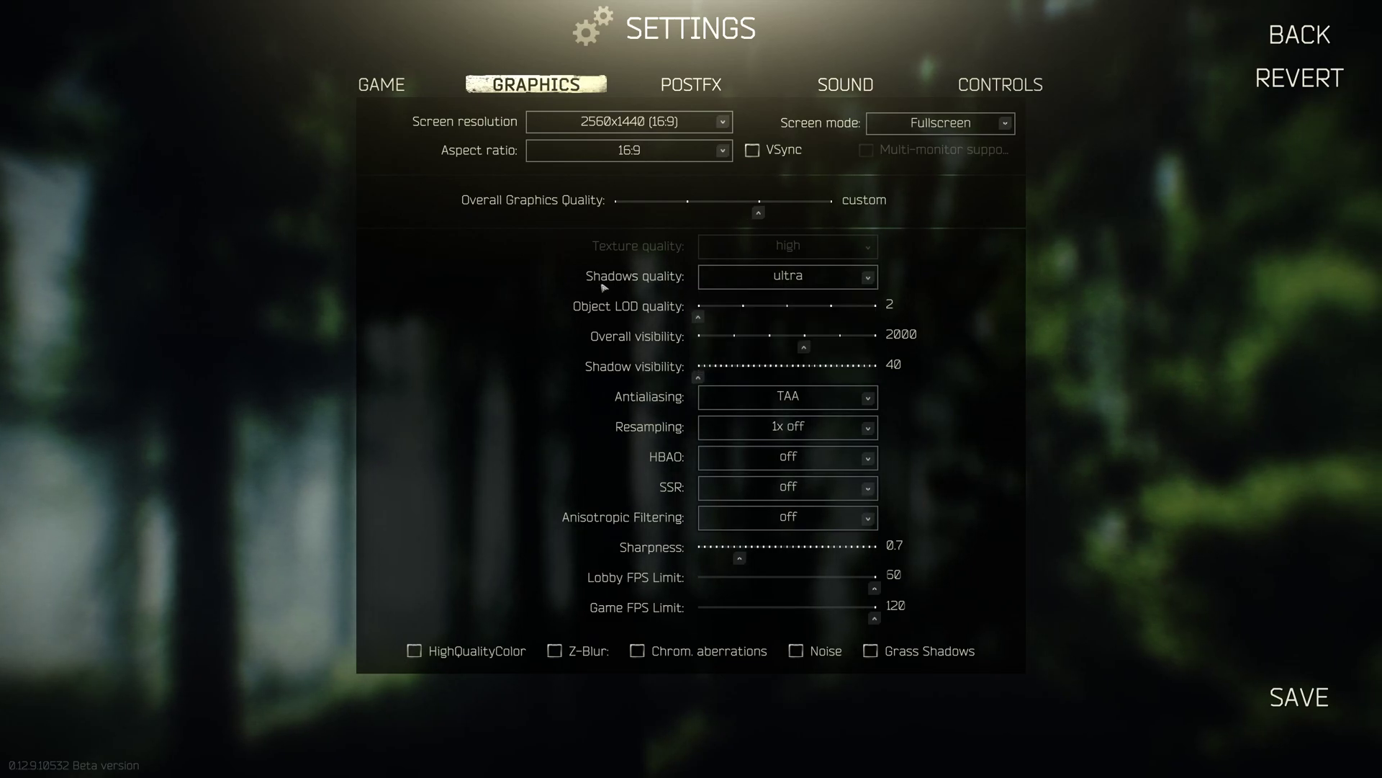
{"action": "left_click", "coordinate": [832, 289]}
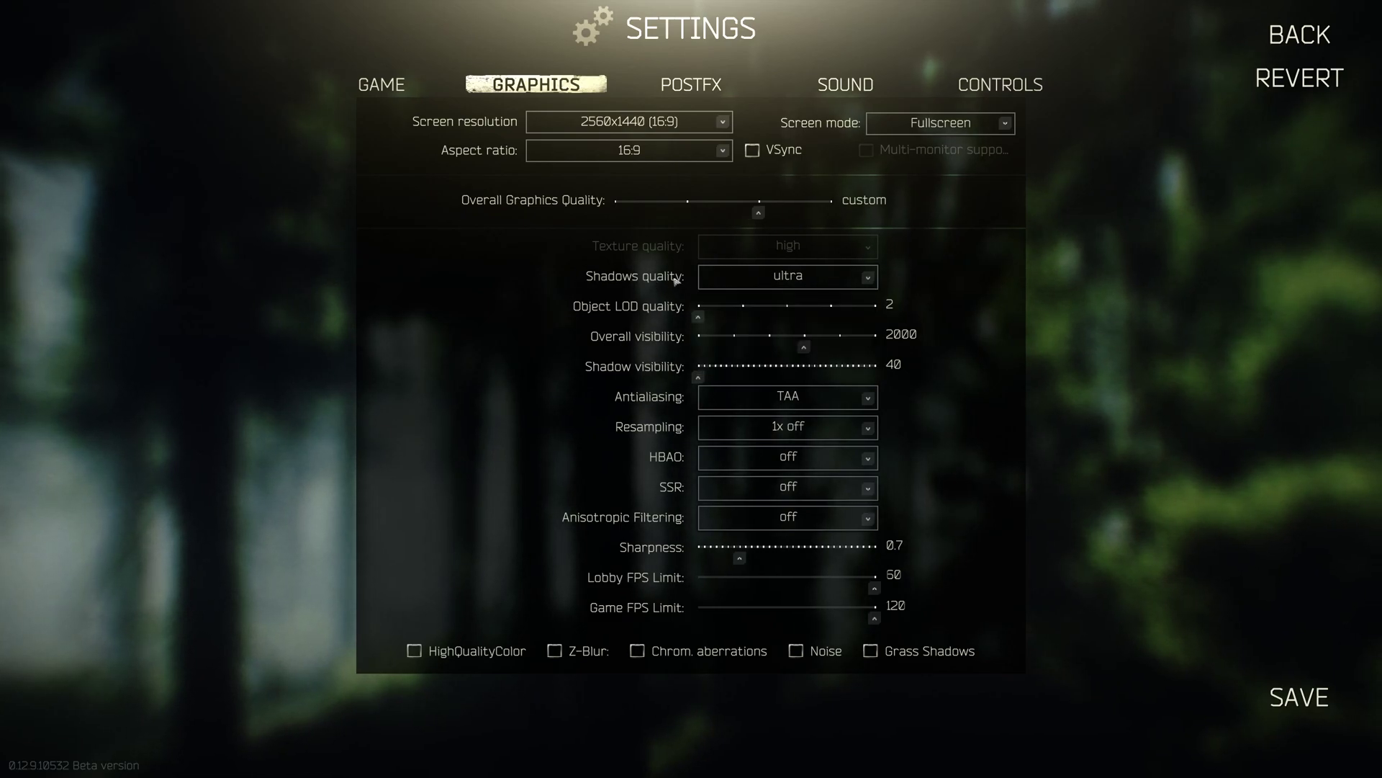
{"action": "left_click", "coordinate": [739, 284]}
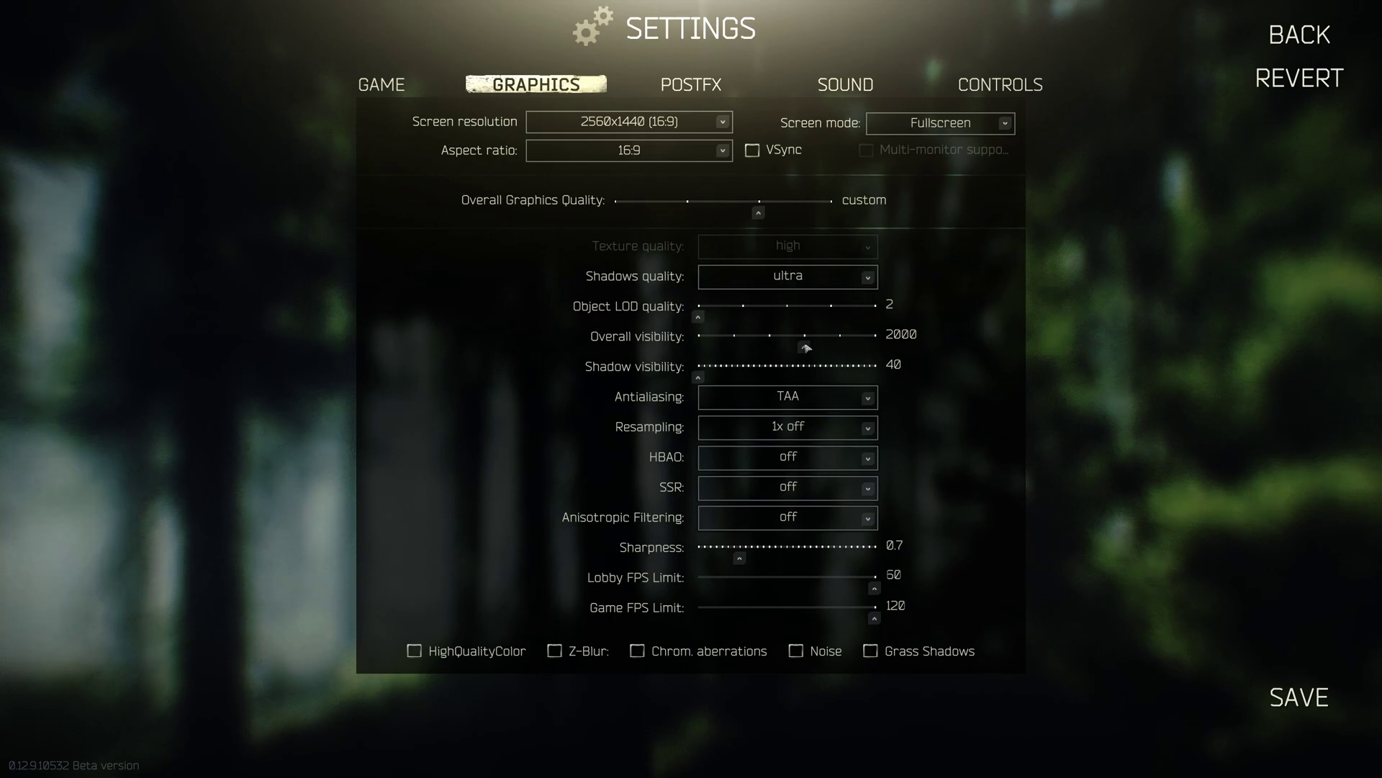
Set overall visibility to 2000 and shadow visibility to 40.
{"action": "mouse_move", "coordinate": [806, 347]}
{"action": "left_mouse_down"}
{"action": "mouse_move", "coordinate": [878, 349]}
{"action": "mouse_move", "coordinate": [803, 350]}
{"action": "left_mouse_up"}
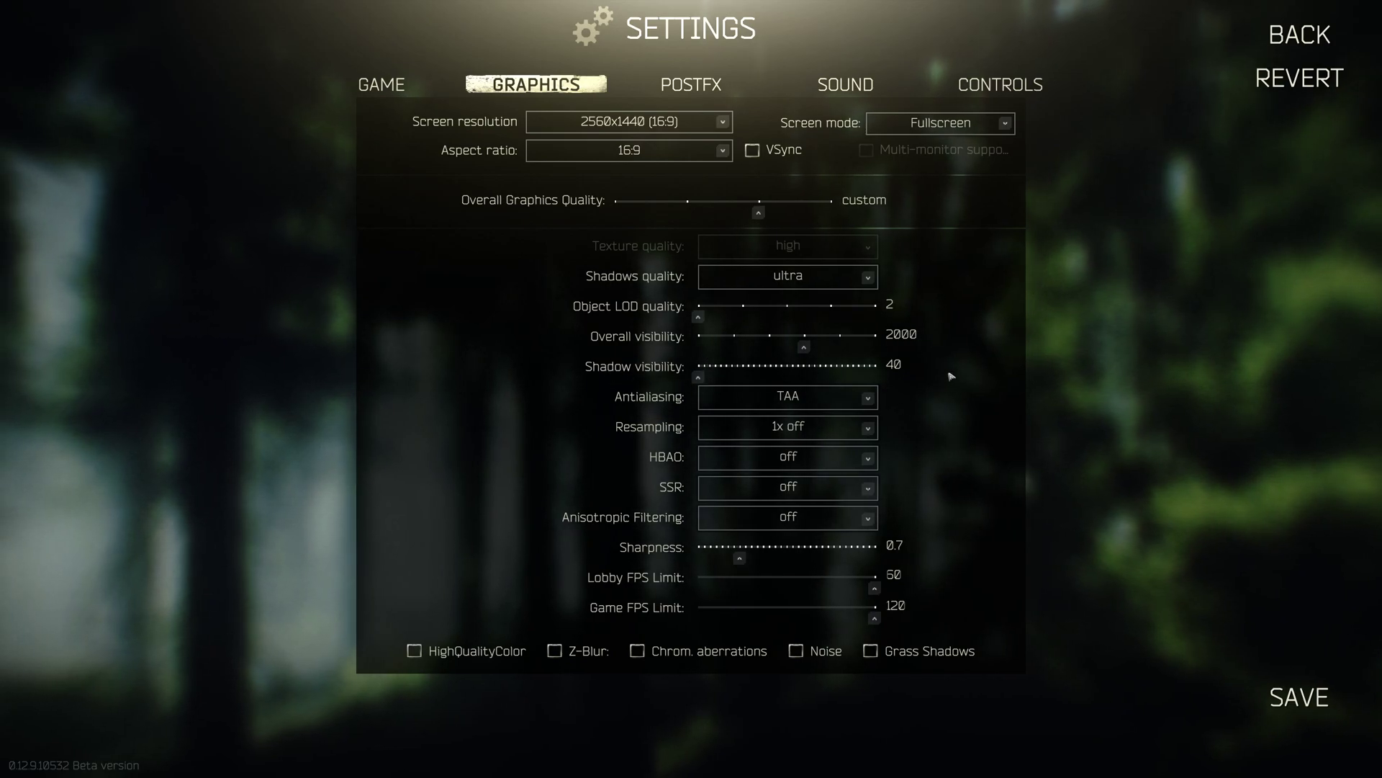
{"action": "left_click_drag", "start_coordinate": [699, 379], "coordinate": [663, 382]}
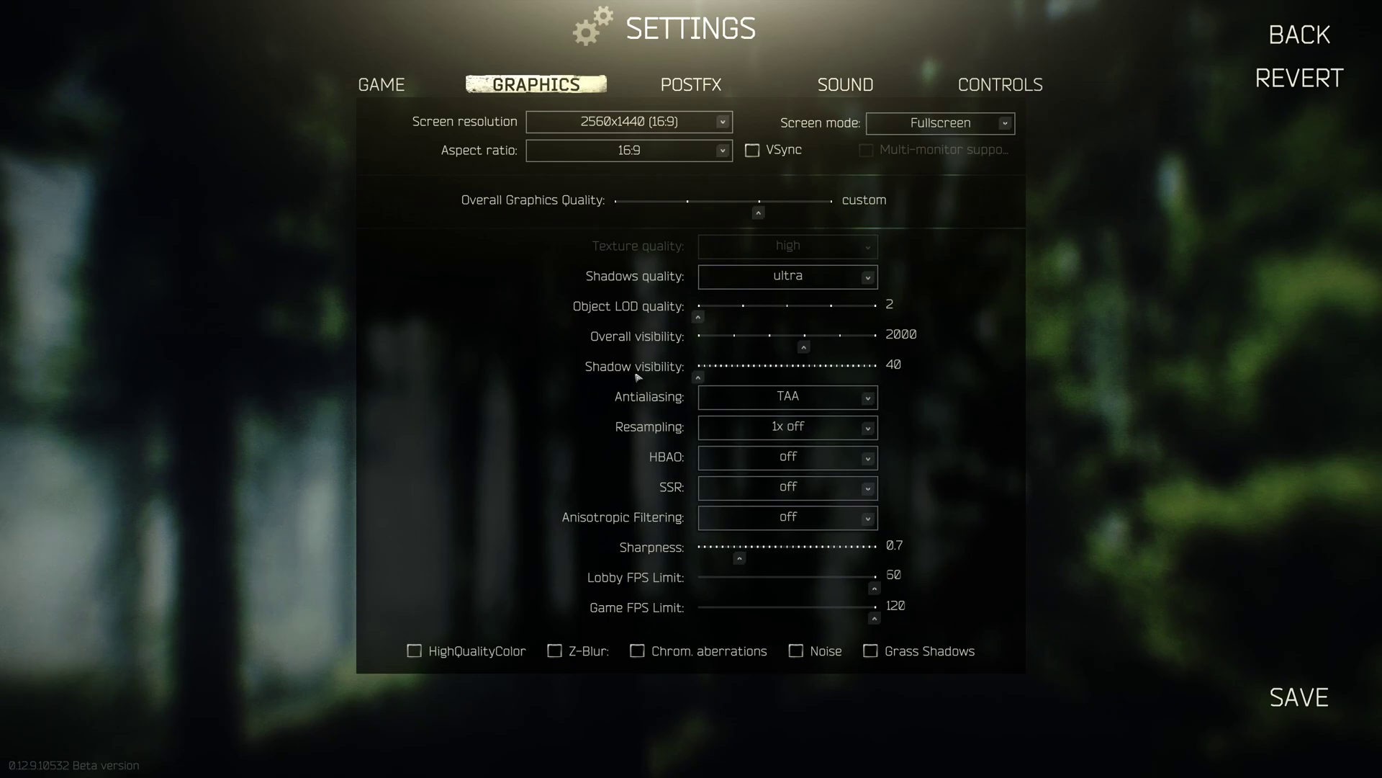
Check the available antialiasing modes and choose TAA.
{"action": "left_click", "coordinate": [766, 402]}
{"action": "left_click", "coordinate": [787, 463]}
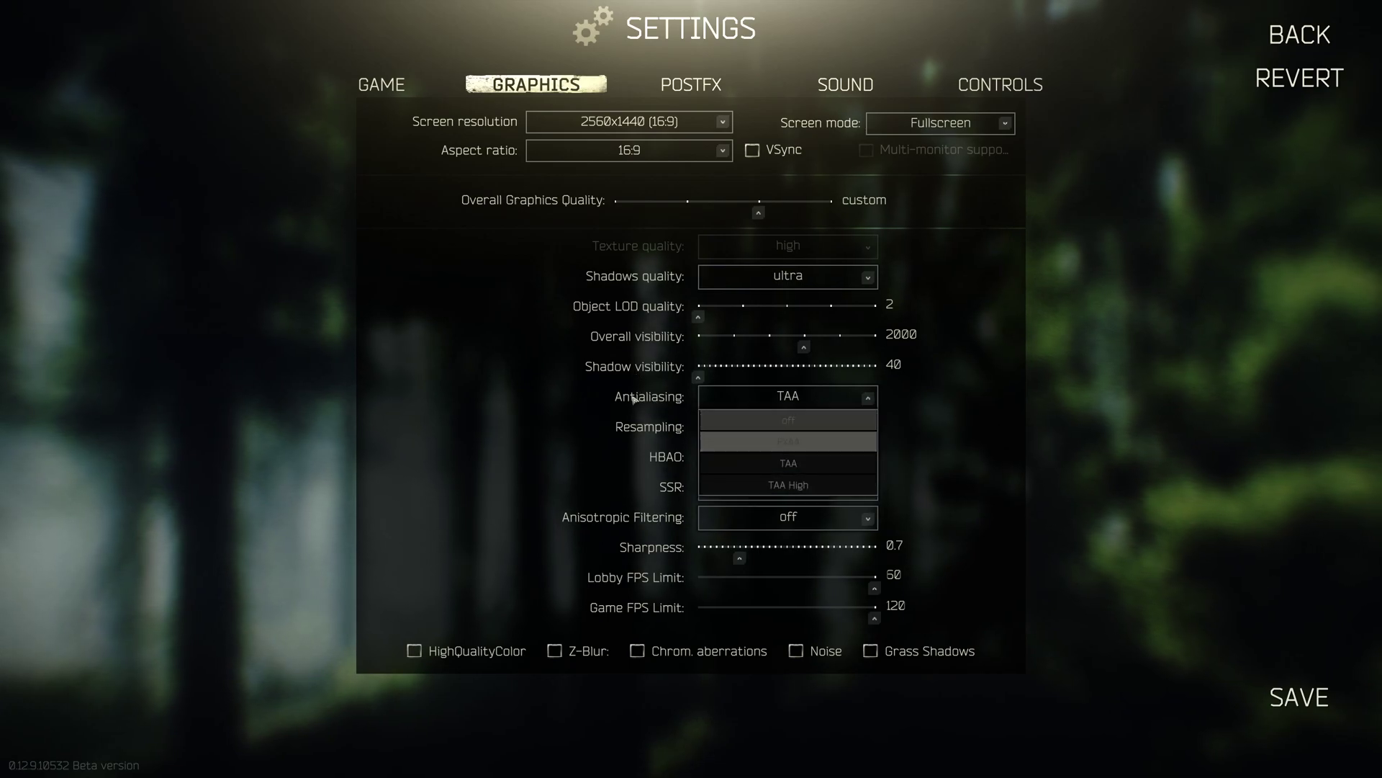
{"action": "left_click", "coordinate": [796, 404]}
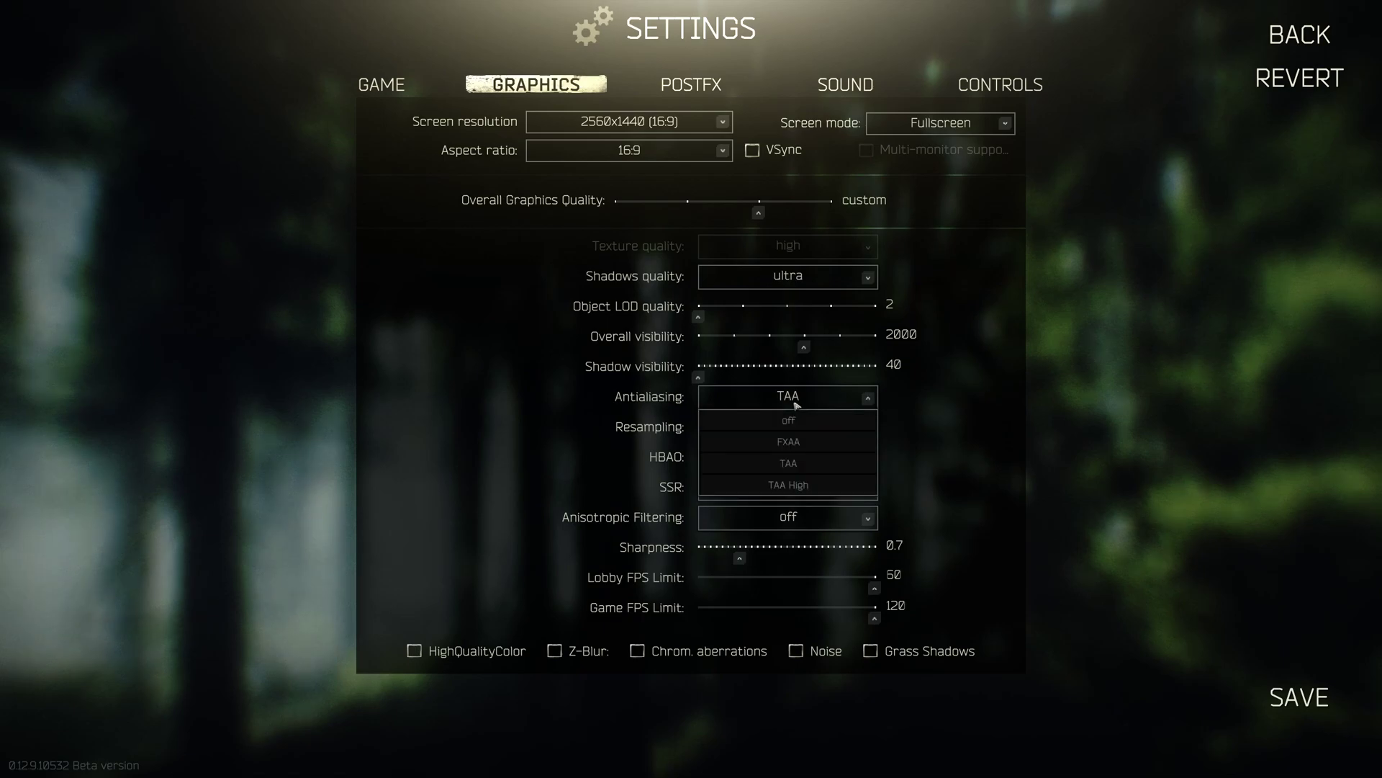
{"action": "left_click", "coordinate": [796, 405]}
{"action": "left_click", "coordinate": [791, 403]}
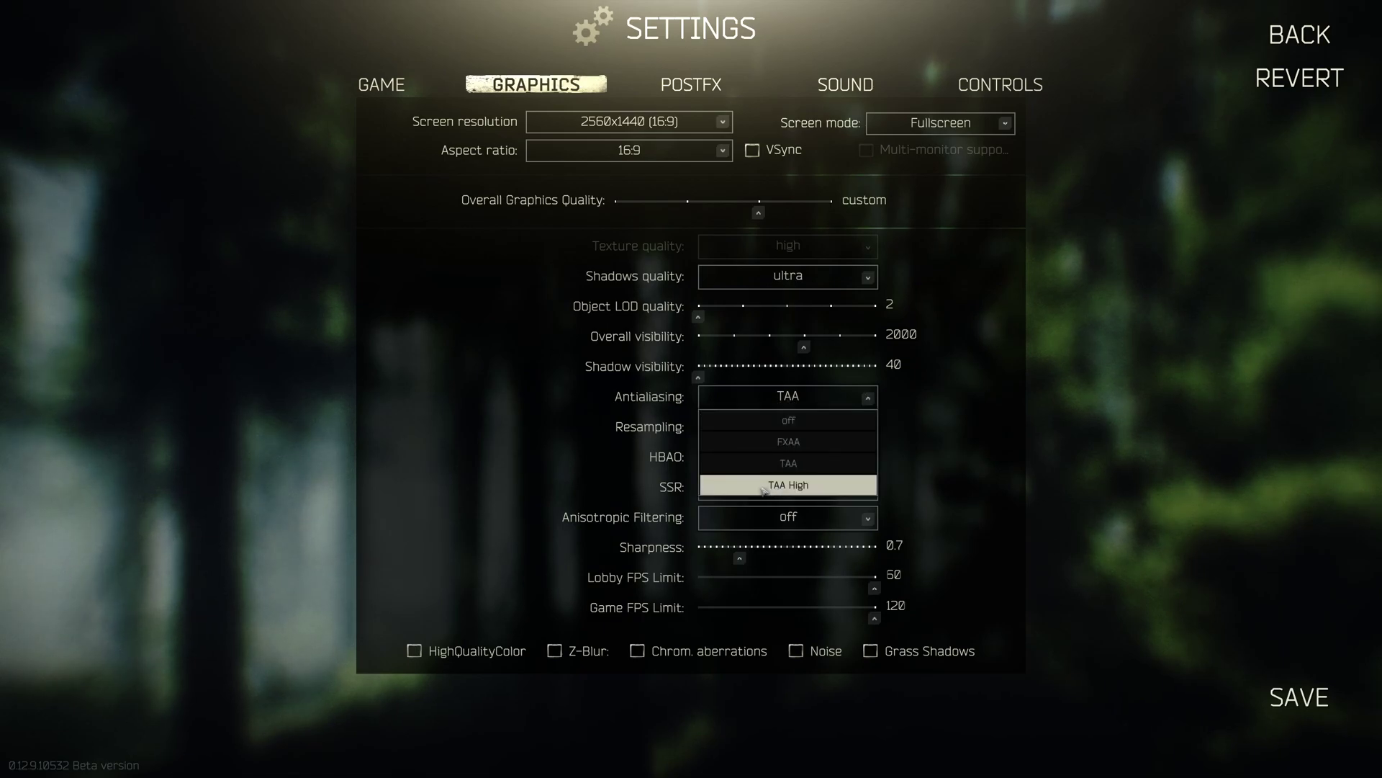
{"action": "left_click", "coordinate": [799, 398]}
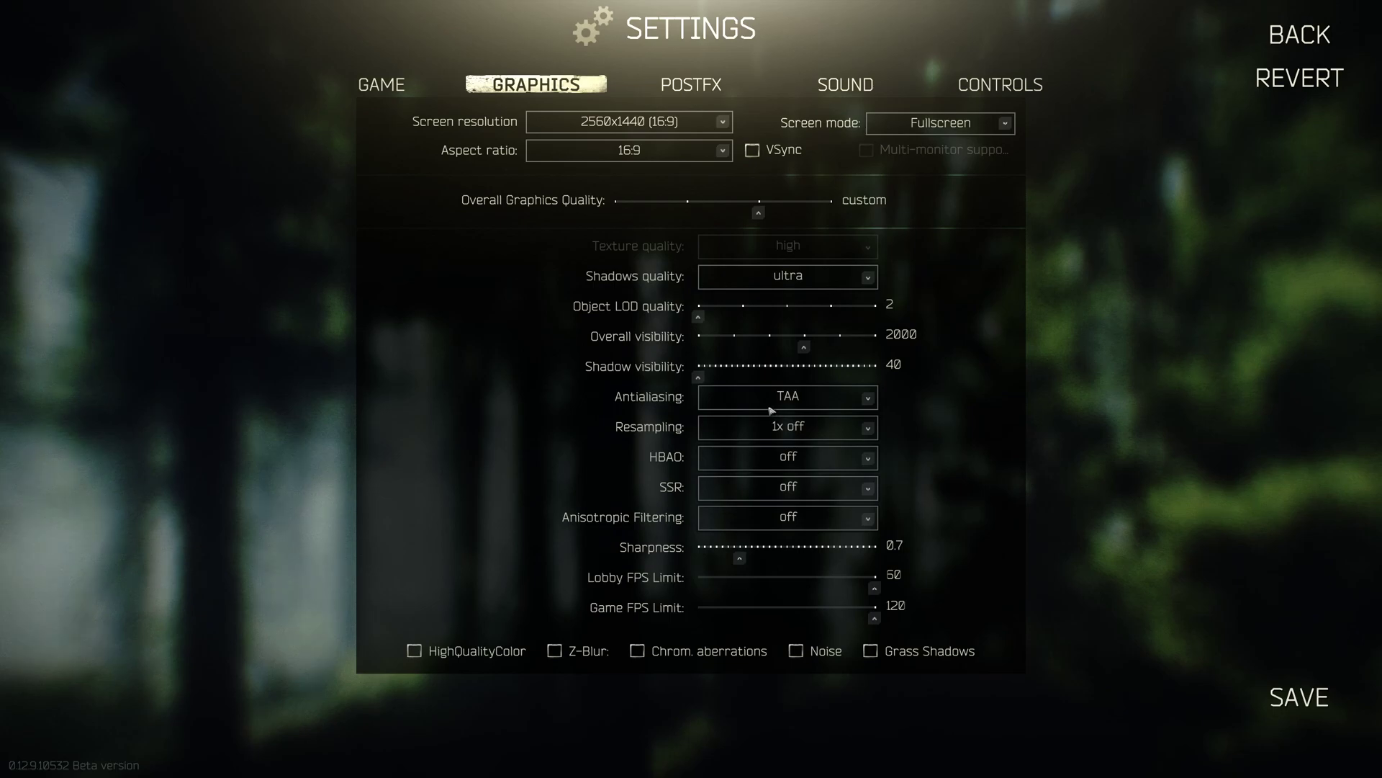
Set resampling to 1x off and SSR to off.
{"action": "left_click", "coordinate": [774, 432]}
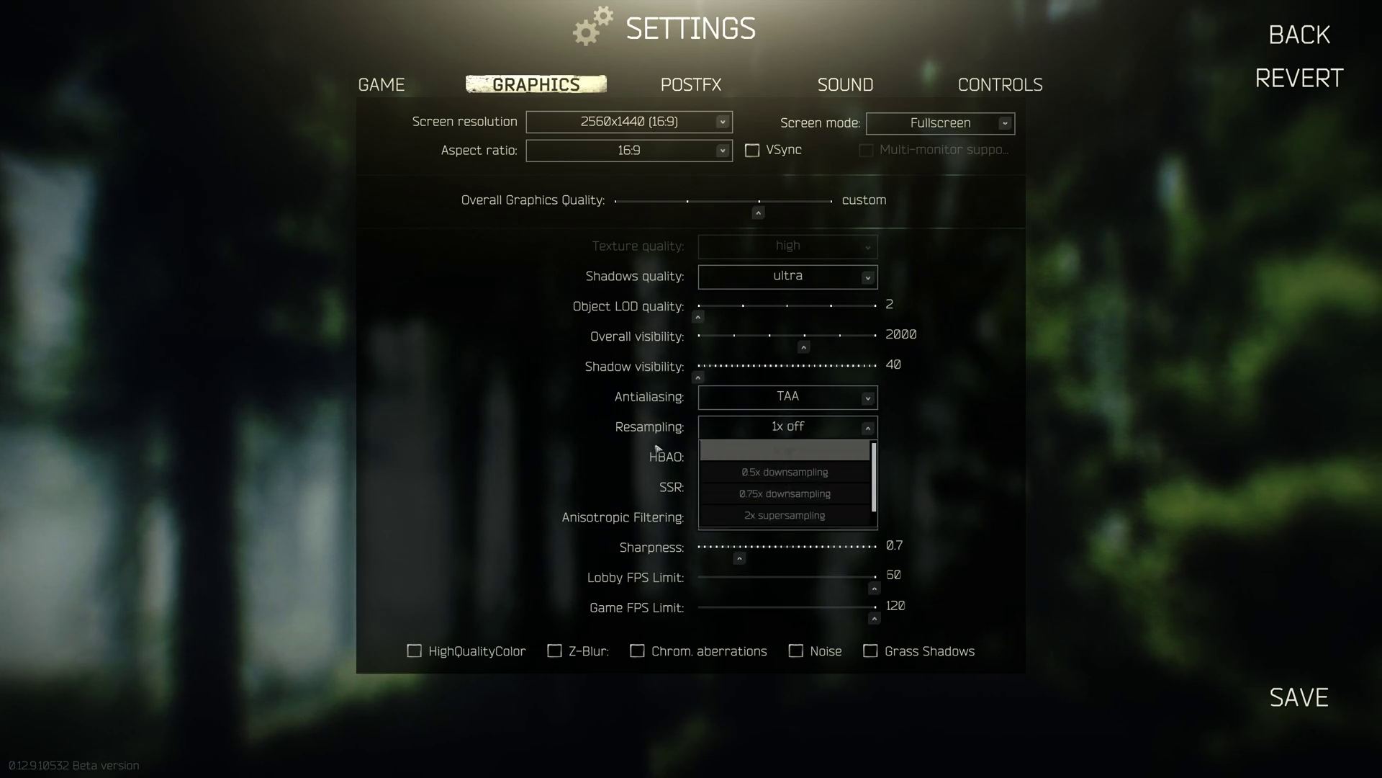
{"action": "left_click", "coordinate": [785, 451]}
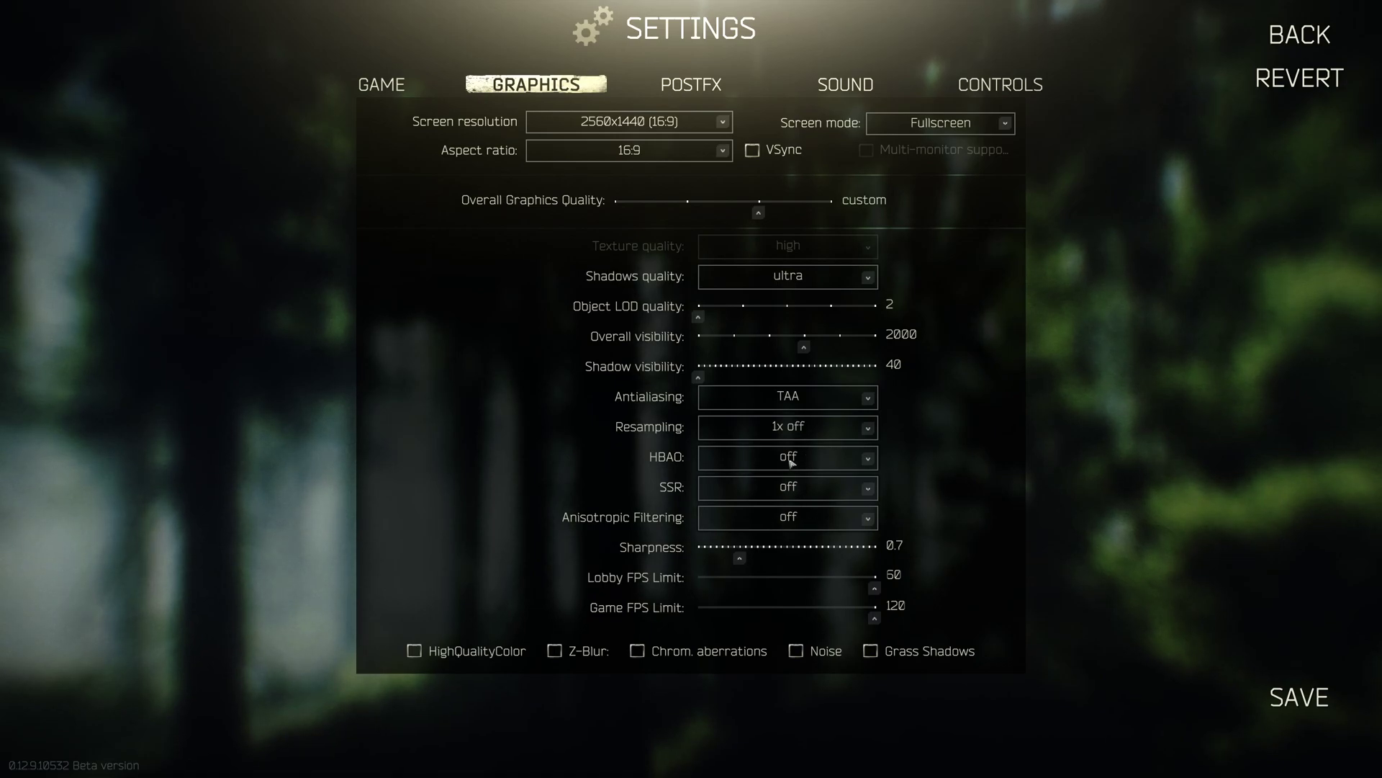
{"action": "left_click", "coordinate": [801, 492]}
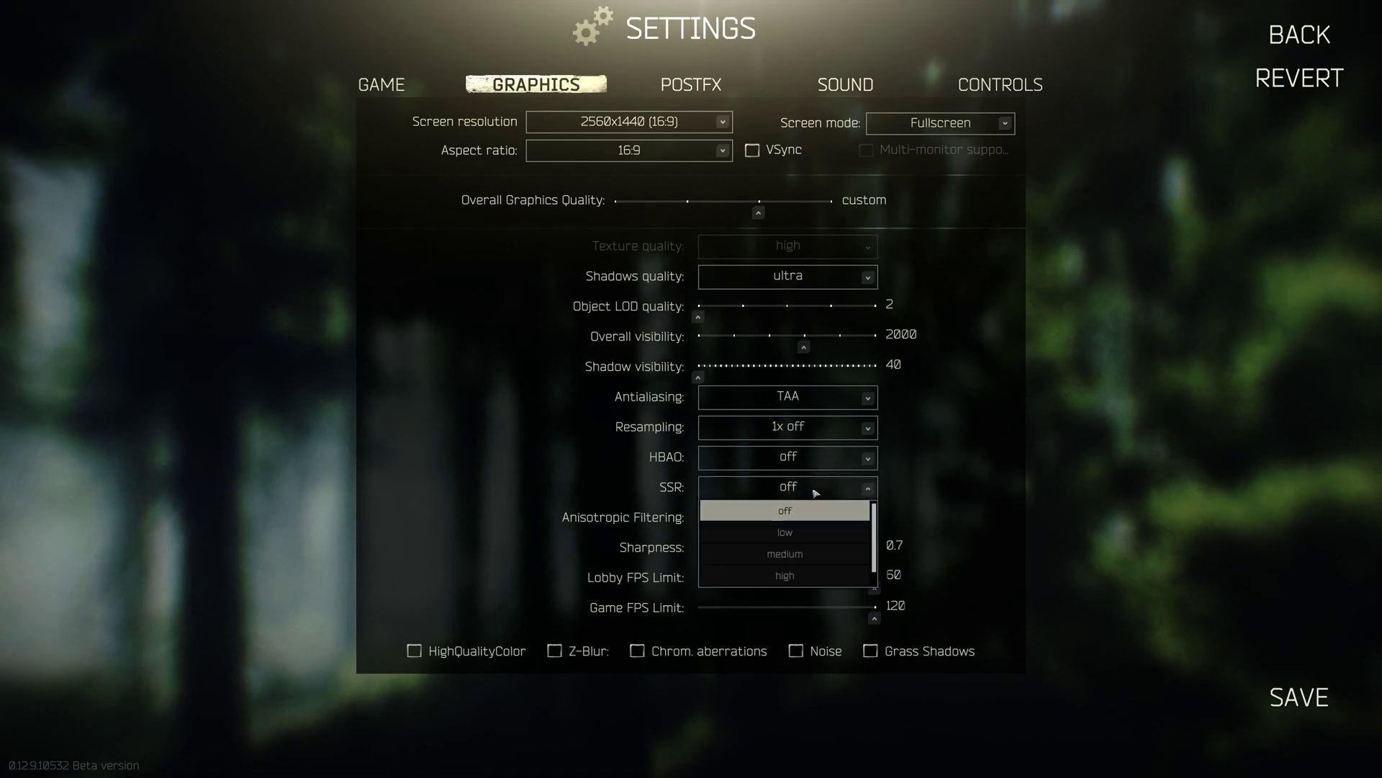
{"action": "left_click", "coordinate": [785, 511]}
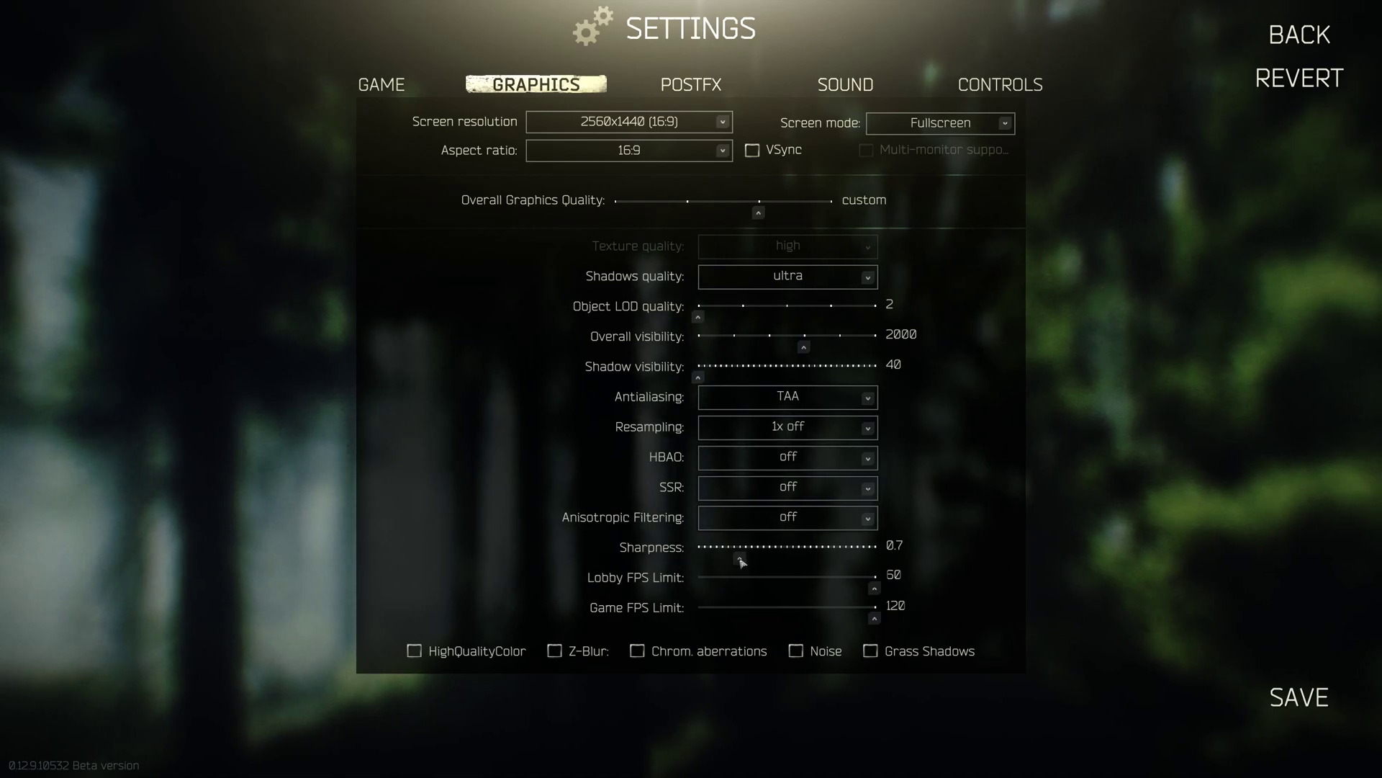
Check the PostFX sharpening values, and set Sharpness to 0.7 in the graphics settings.
{"action": "left_click", "coordinate": [691, 84]}
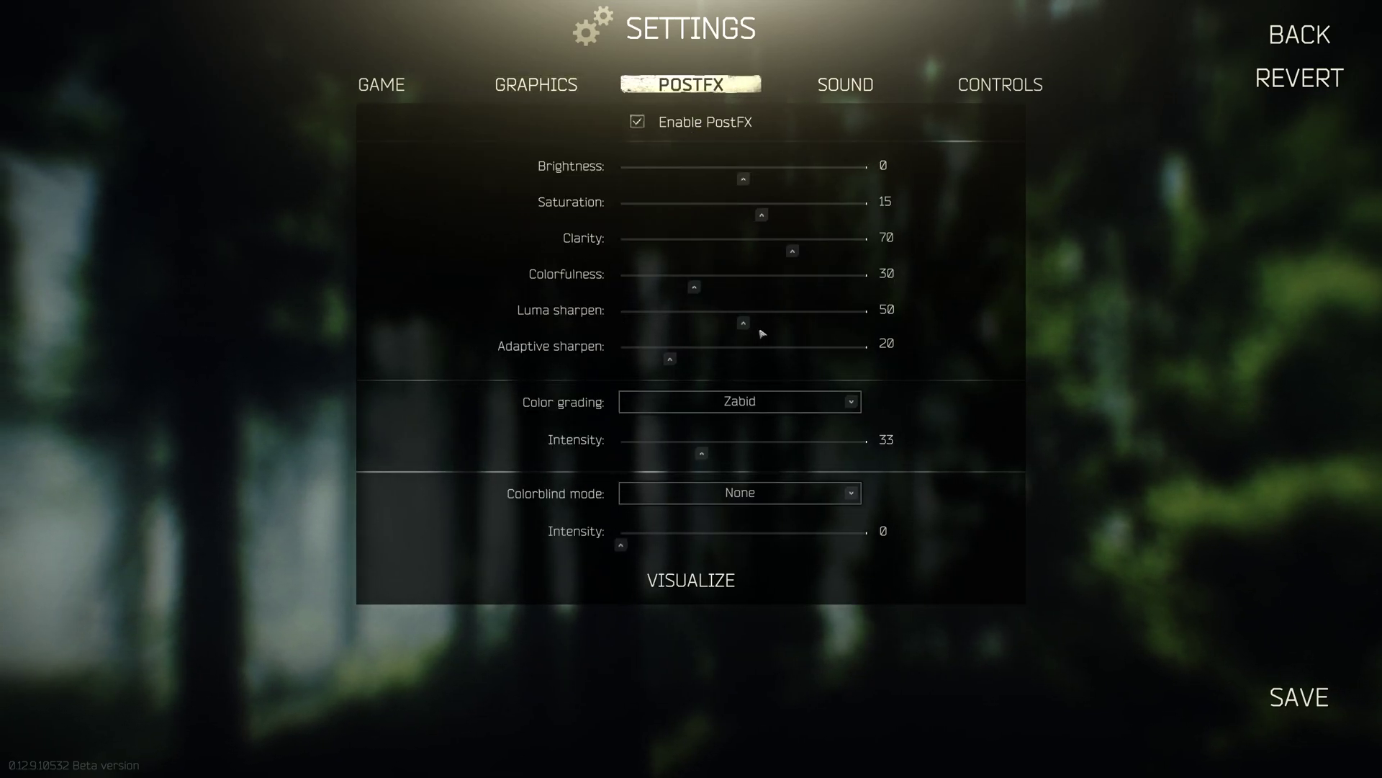
{"action": "left_click", "coordinate": [536, 84]}
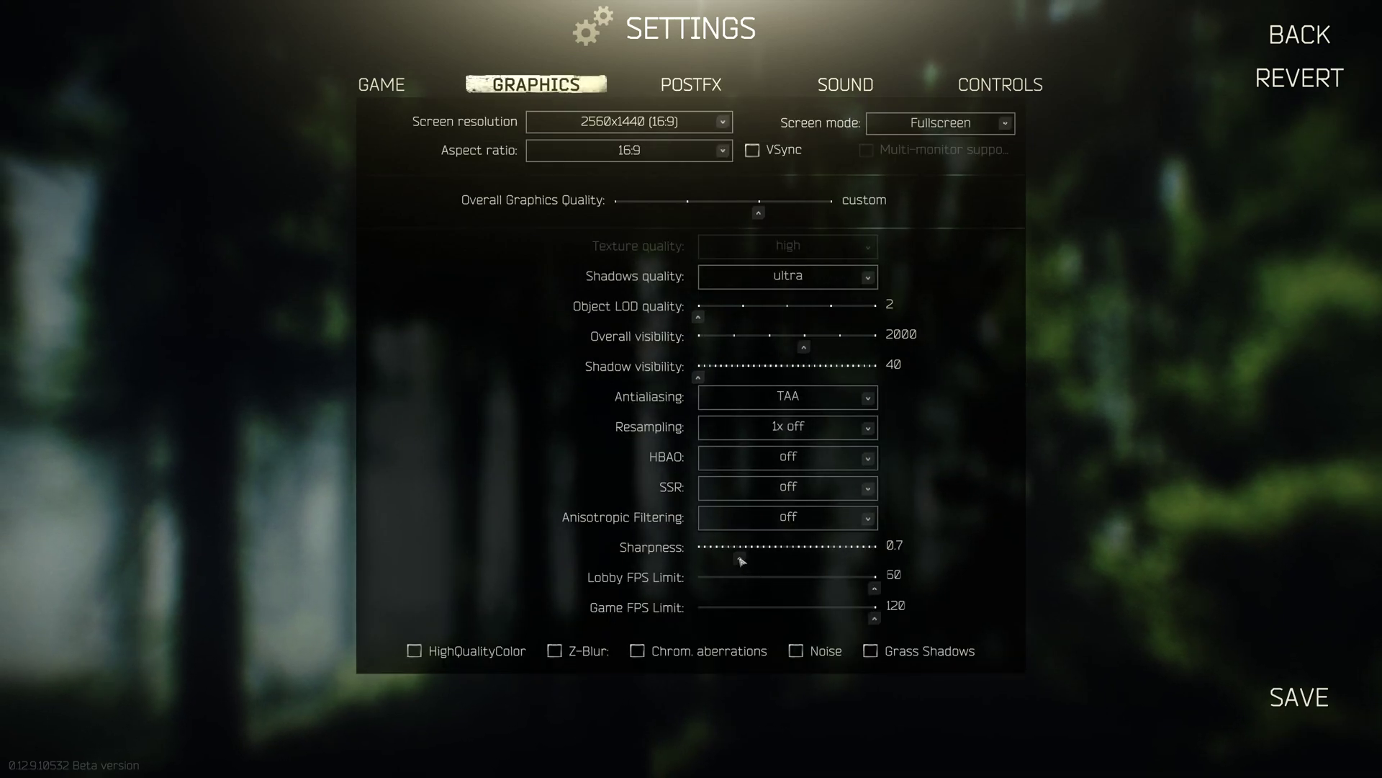
{"action": "mouse_move", "coordinate": [741, 560]}
{"action": "left_mouse_down"}
{"action": "mouse_move", "coordinate": [753, 561]}
{"action": "mouse_move", "coordinate": [730, 560]}
{"action": "mouse_move", "coordinate": [741, 560]}
{"action": "left_mouse_up"}
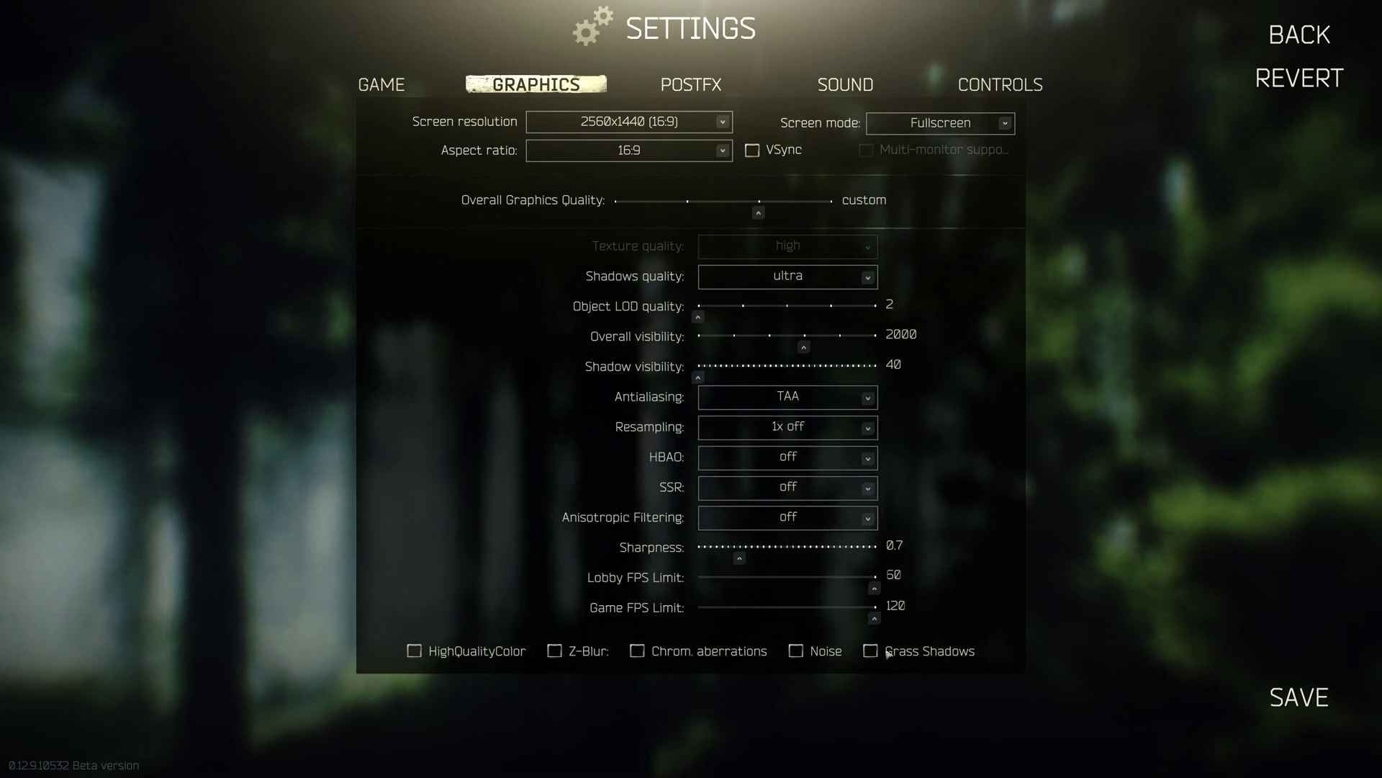
Leave the settings, resume the raid and walk along the road to check how the game looks and runs.
{"action": "key", "text": "Escape"}
{"action": "key", "text": "Escape"}
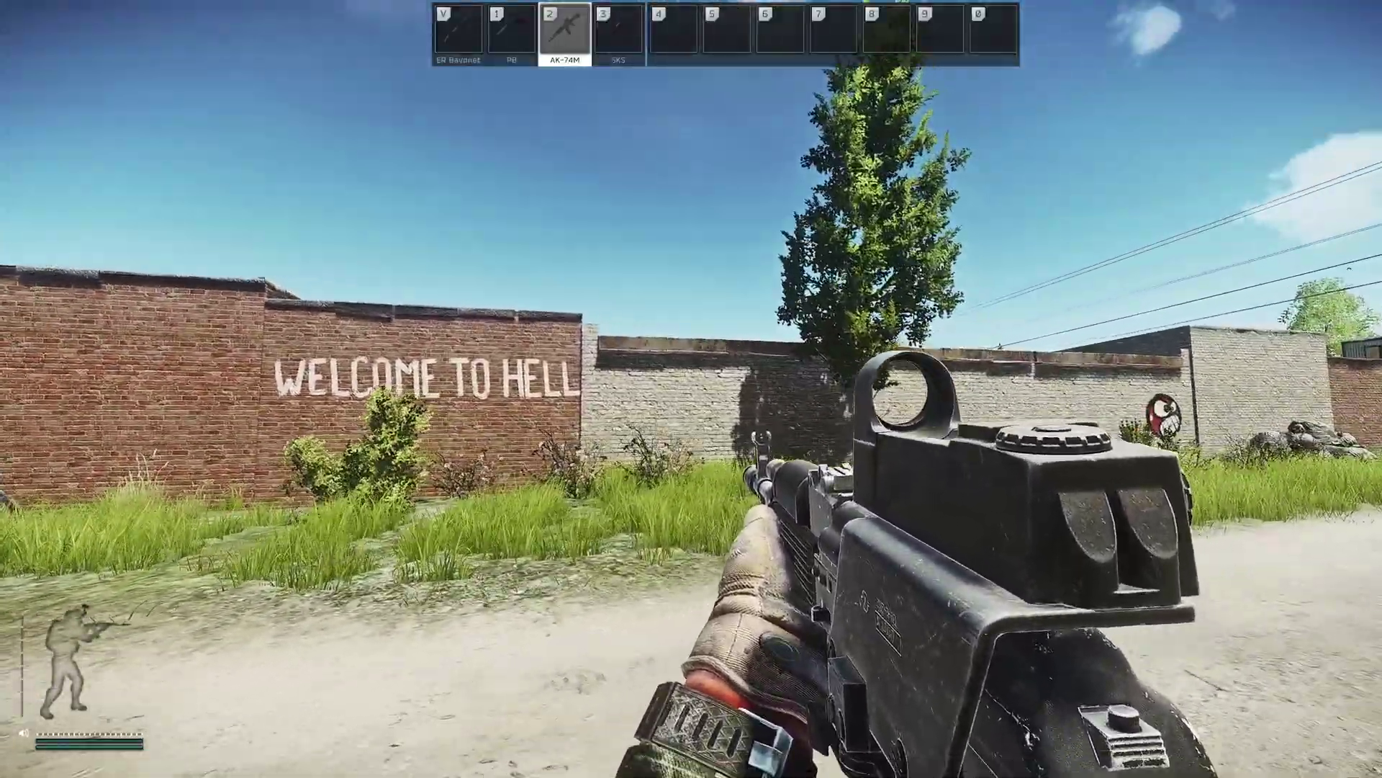
{"action": "key", "text": "w"}
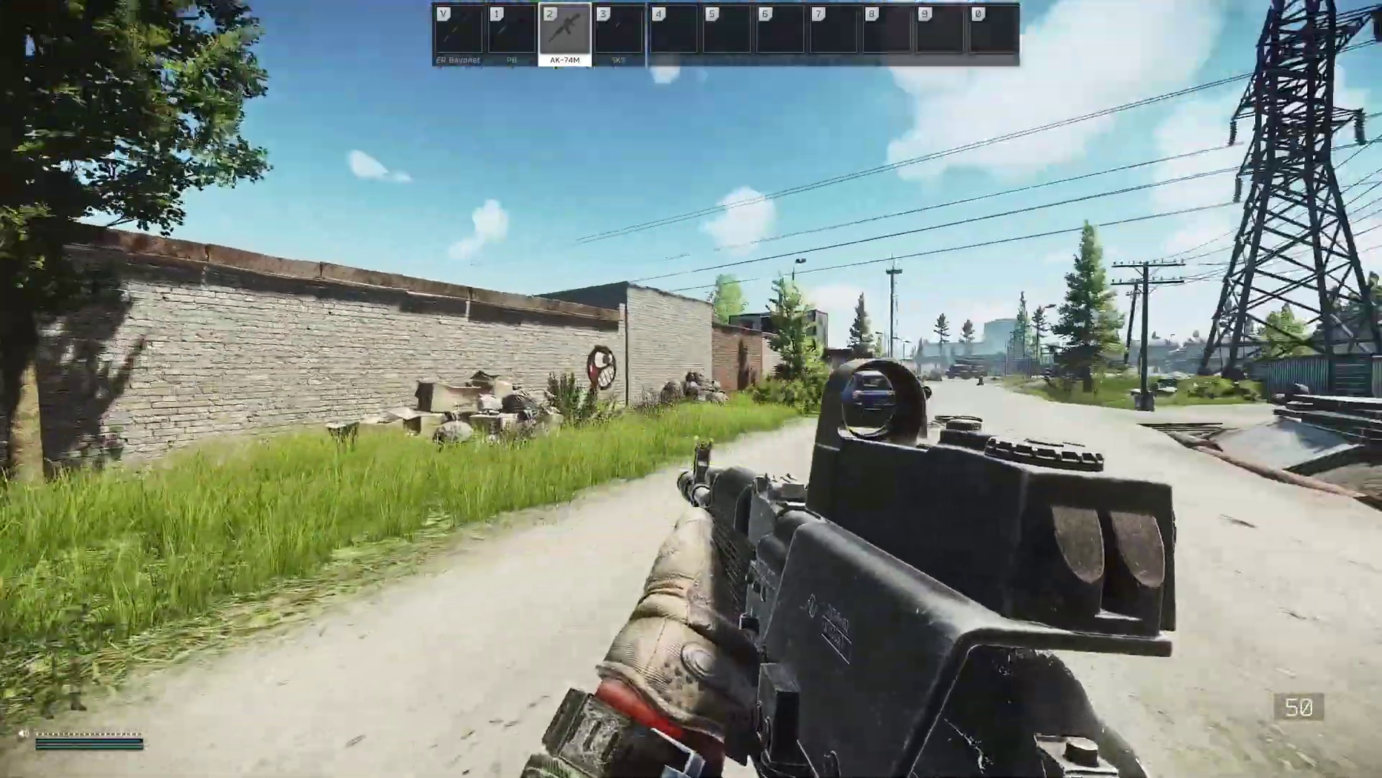
{"action": "key", "text": "w"}
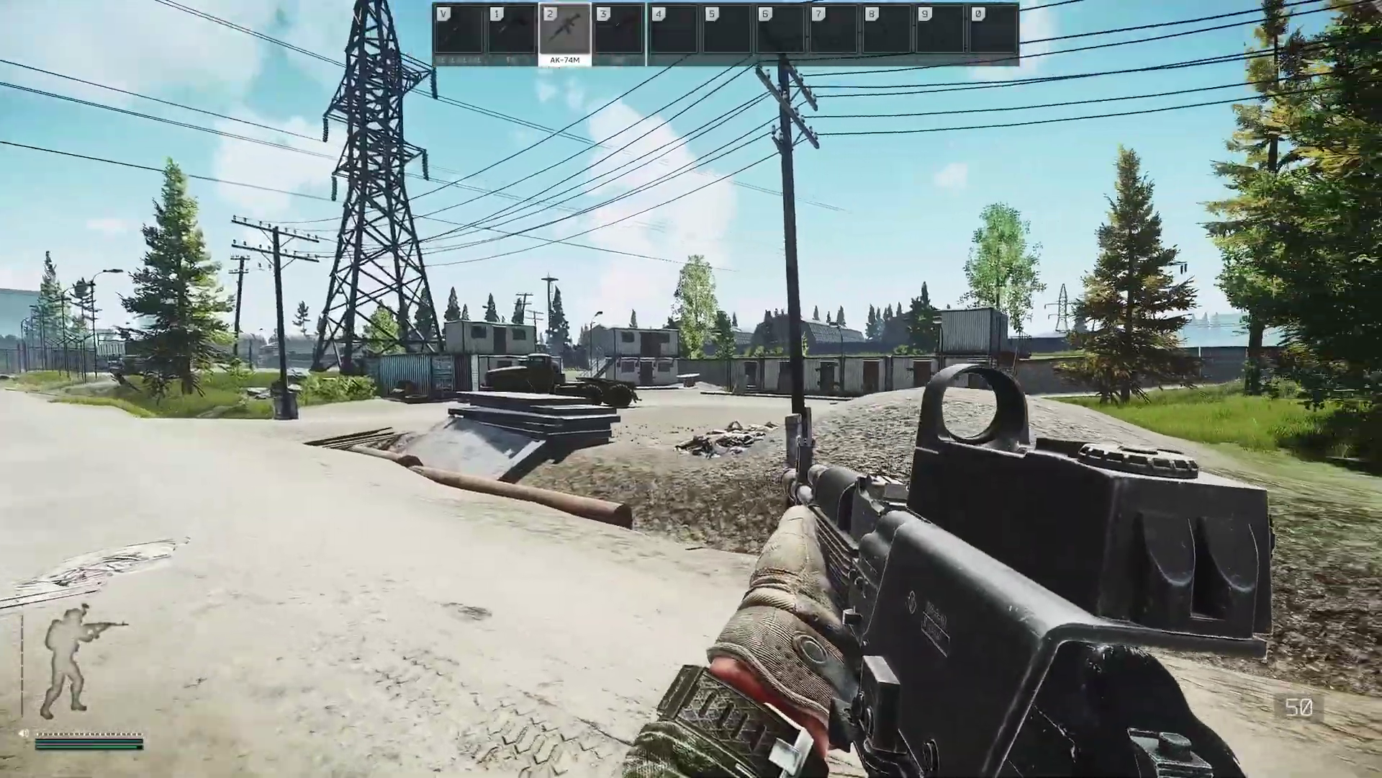
{"action": "key", "text": "w"}
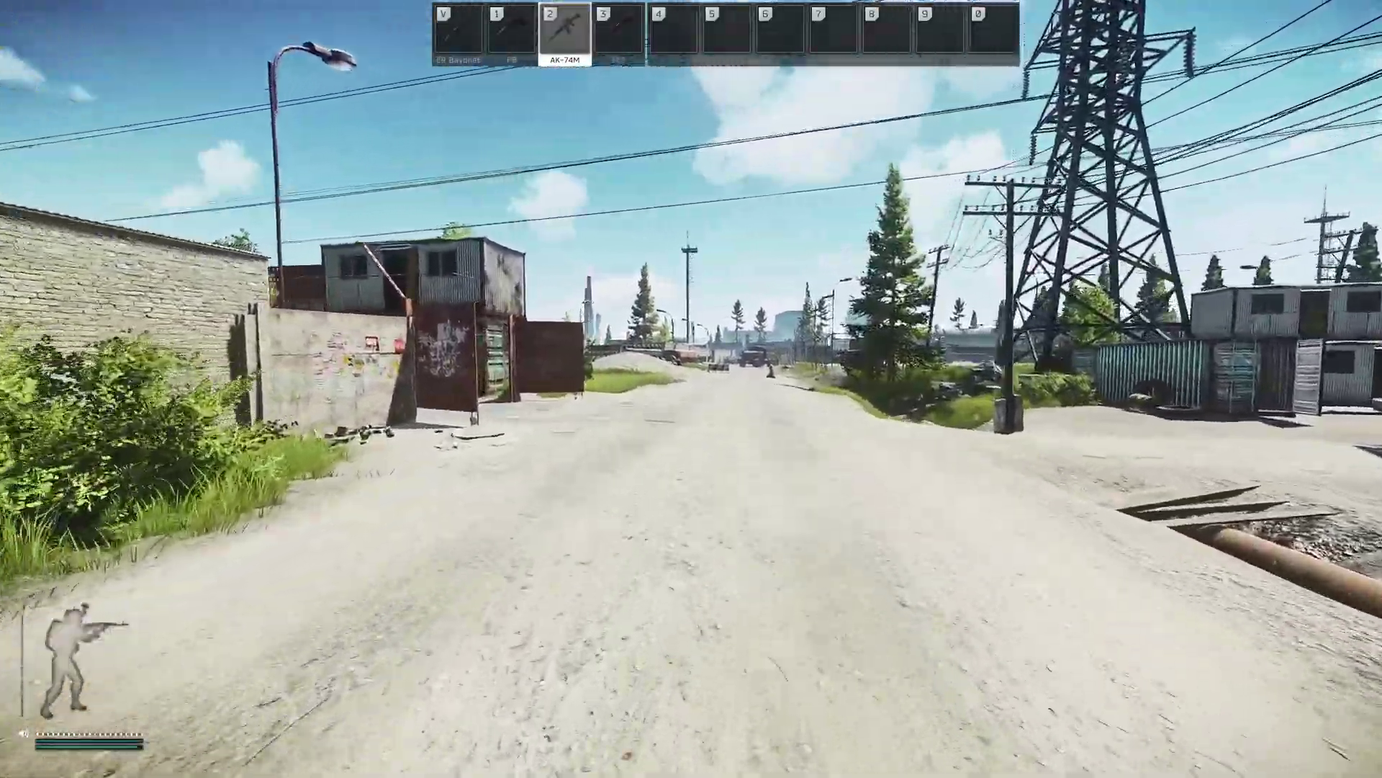
{"action": "key", "text": "w"}
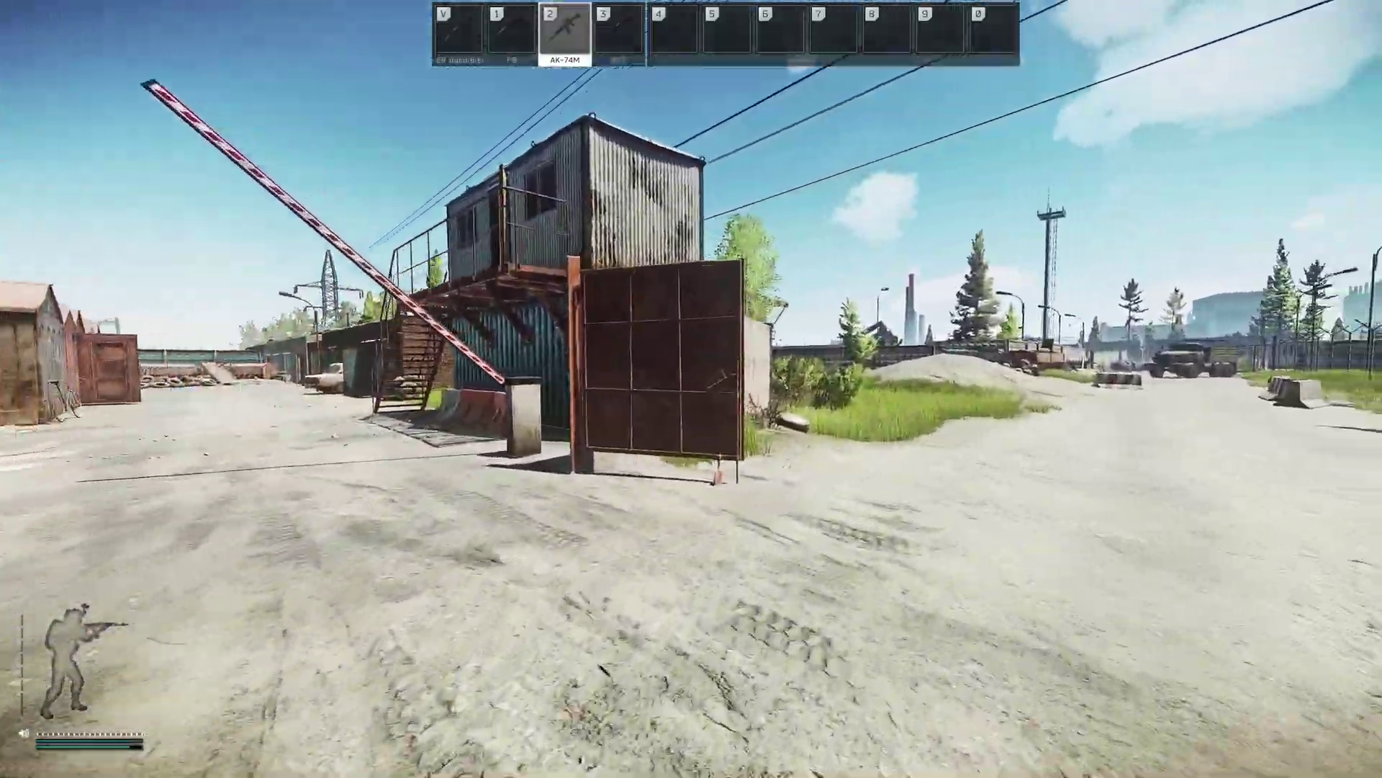
{"action": "key", "text": "w"}
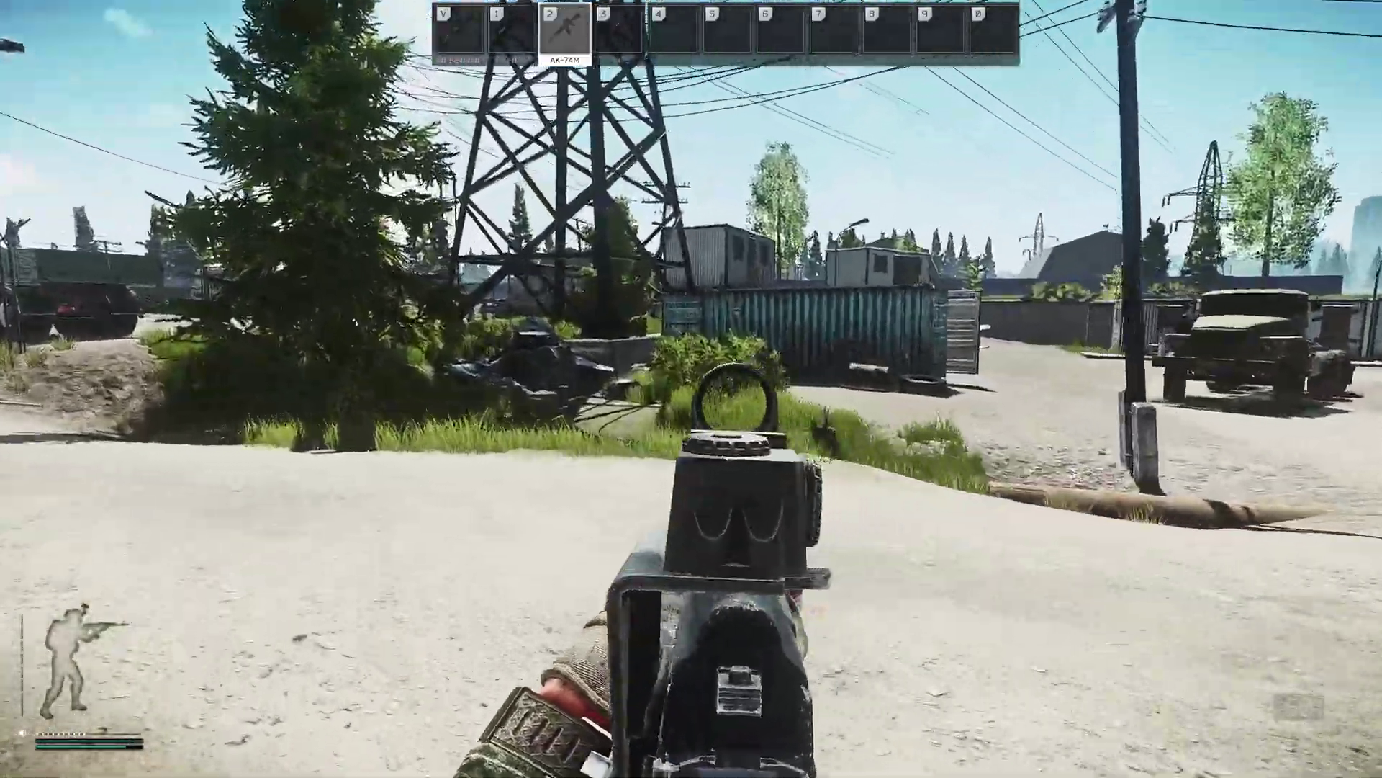
{"action": "key", "text": "w"}
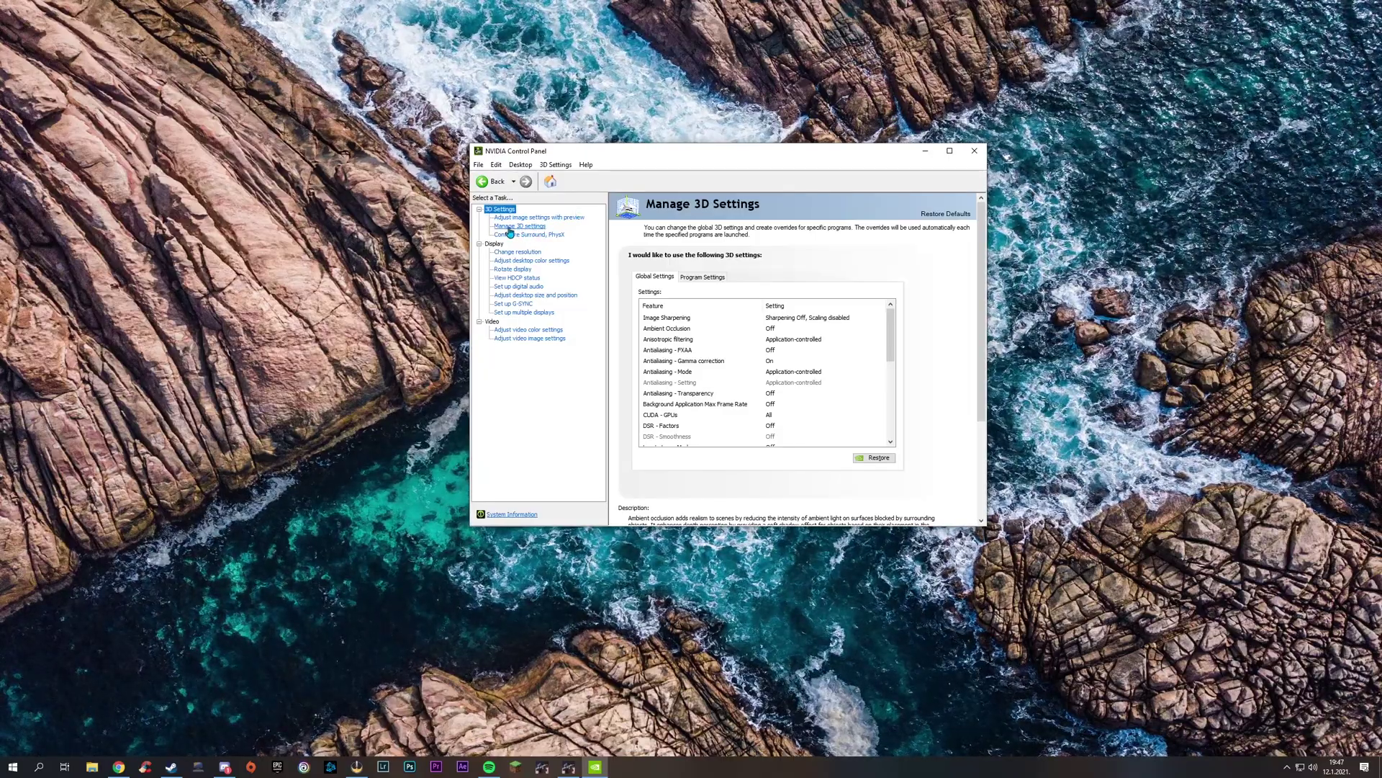
In NVIDIA Control Panel, set Vertical sync to Off in the global 3D settings.
{"action": "left_click", "coordinate": [529, 229]}
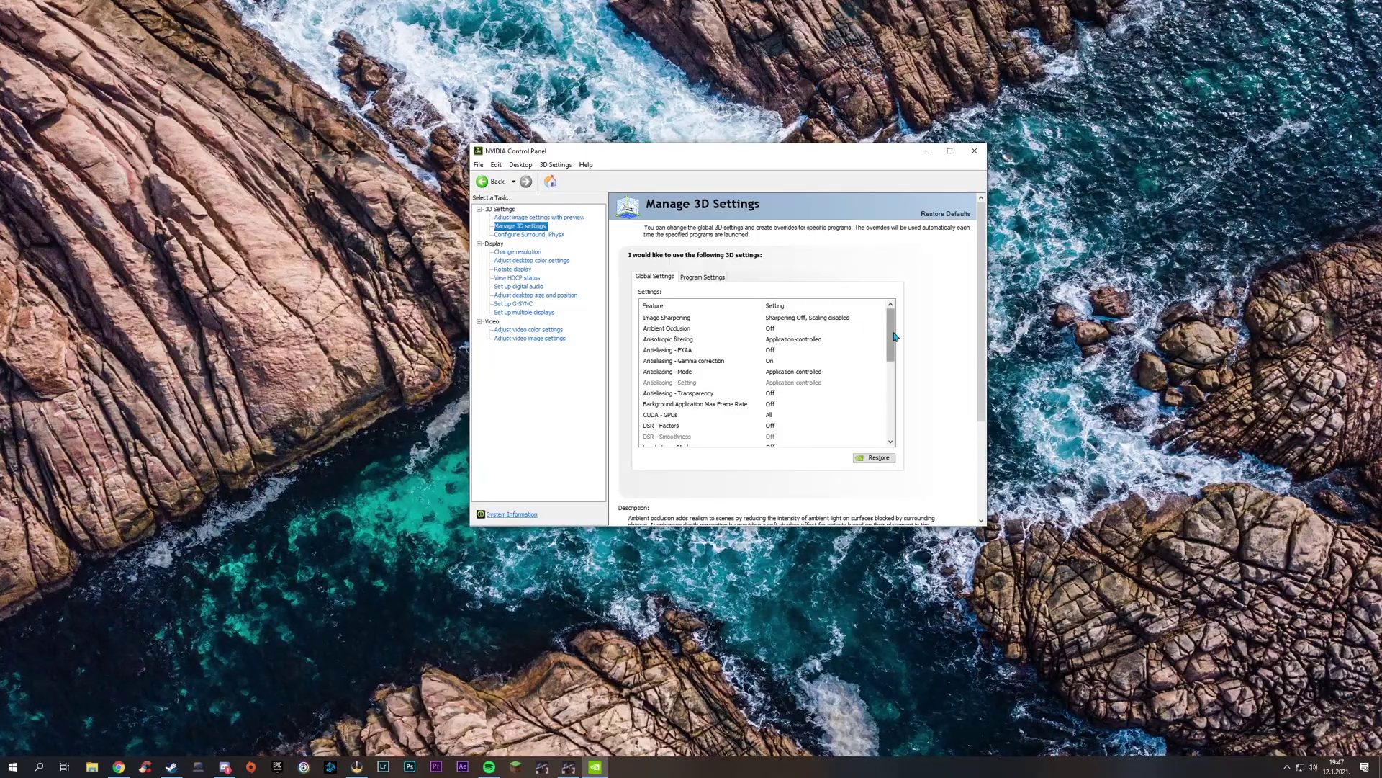
{"action": "left_click_drag", "start_coordinate": [897, 317], "coordinate": [897, 407]}
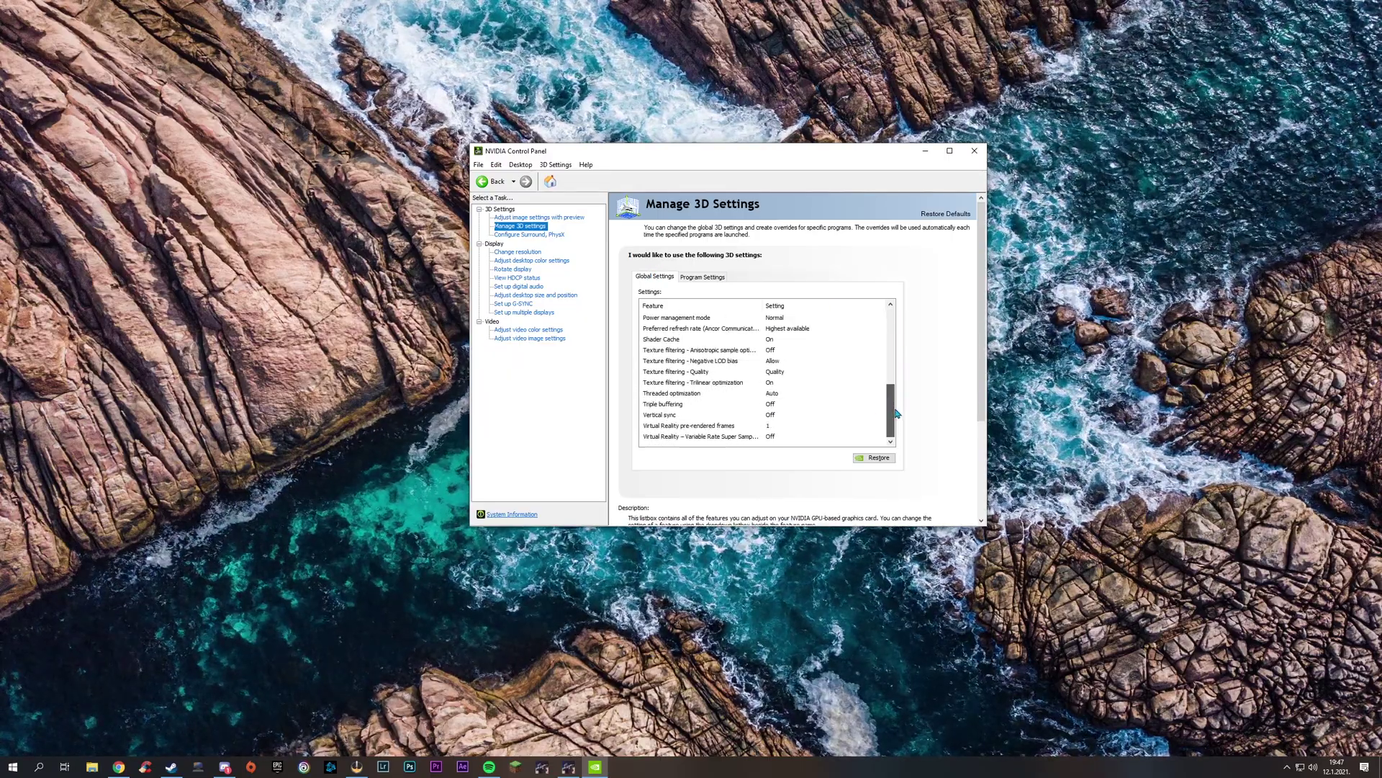
{"action": "left_click", "coordinate": [653, 416]}
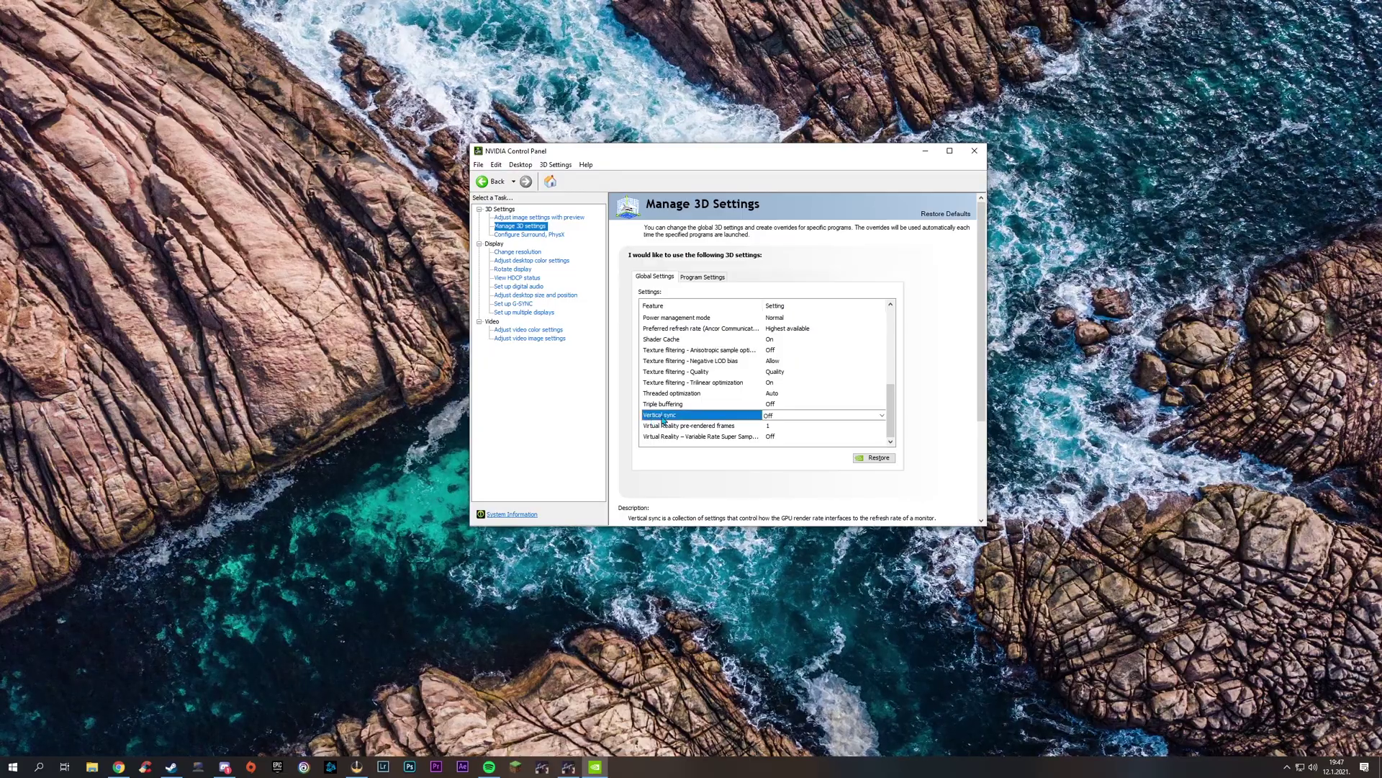
{"action": "left_click", "coordinate": [773, 417]}
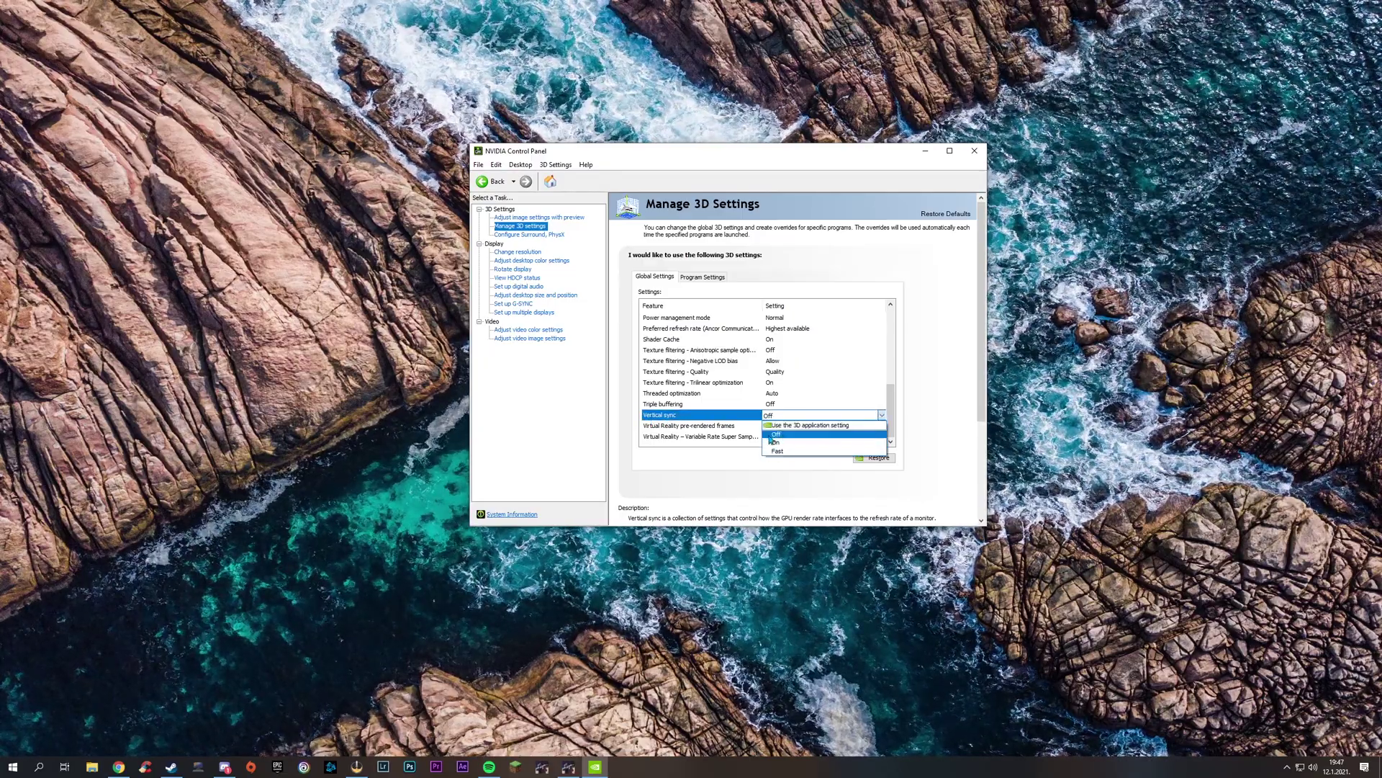
{"action": "left_click", "coordinate": [779, 435]}
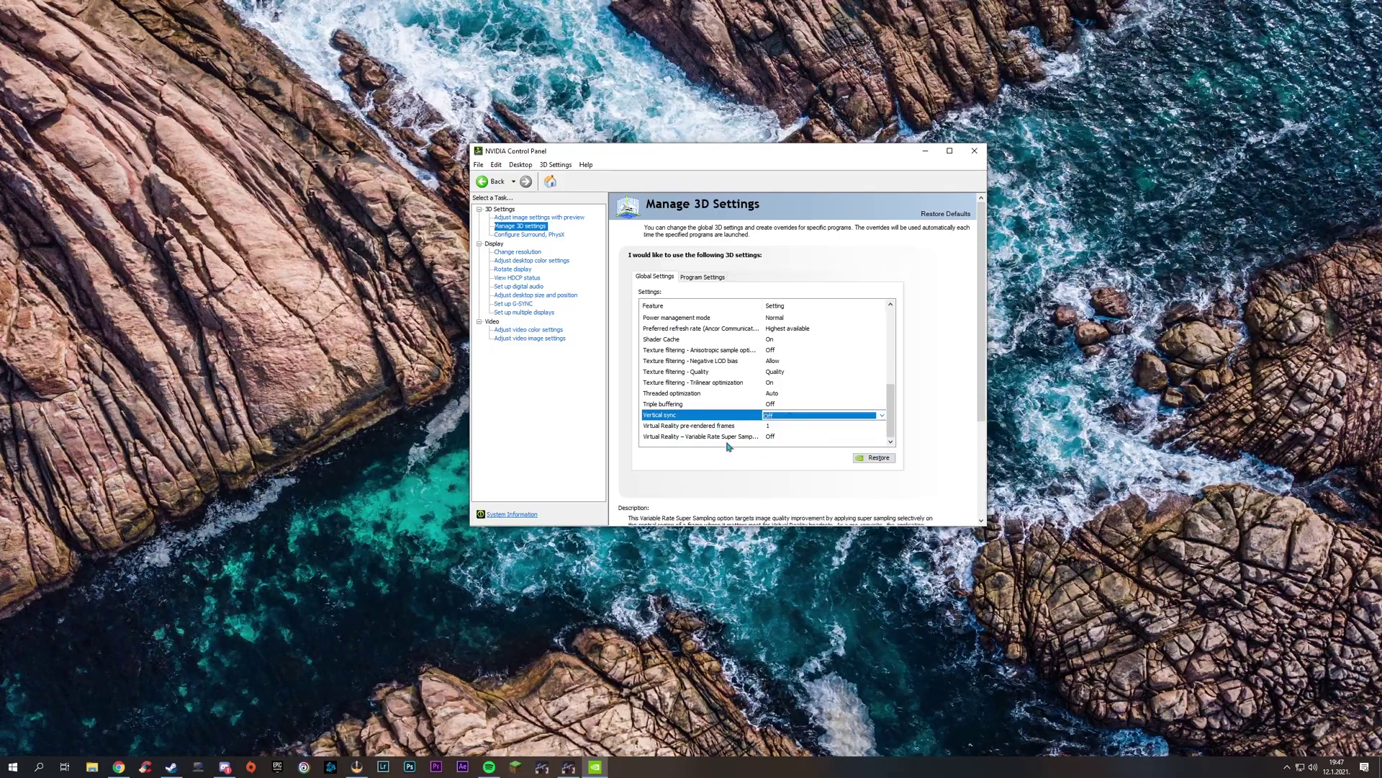